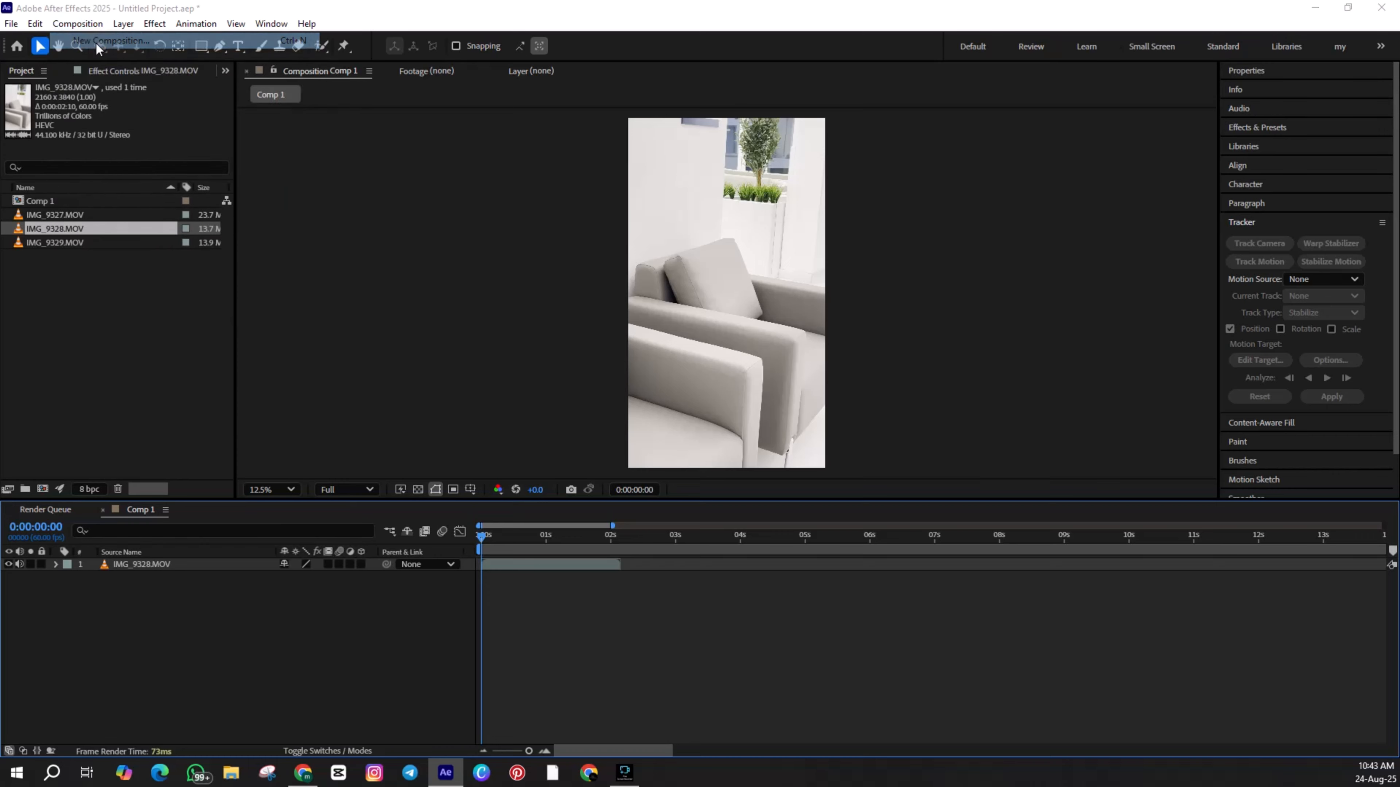
Create a new 2160 x 3840 composition at 60 fps and draw a rounded square outline about 216 px wide left of its centre
click(831, 558)
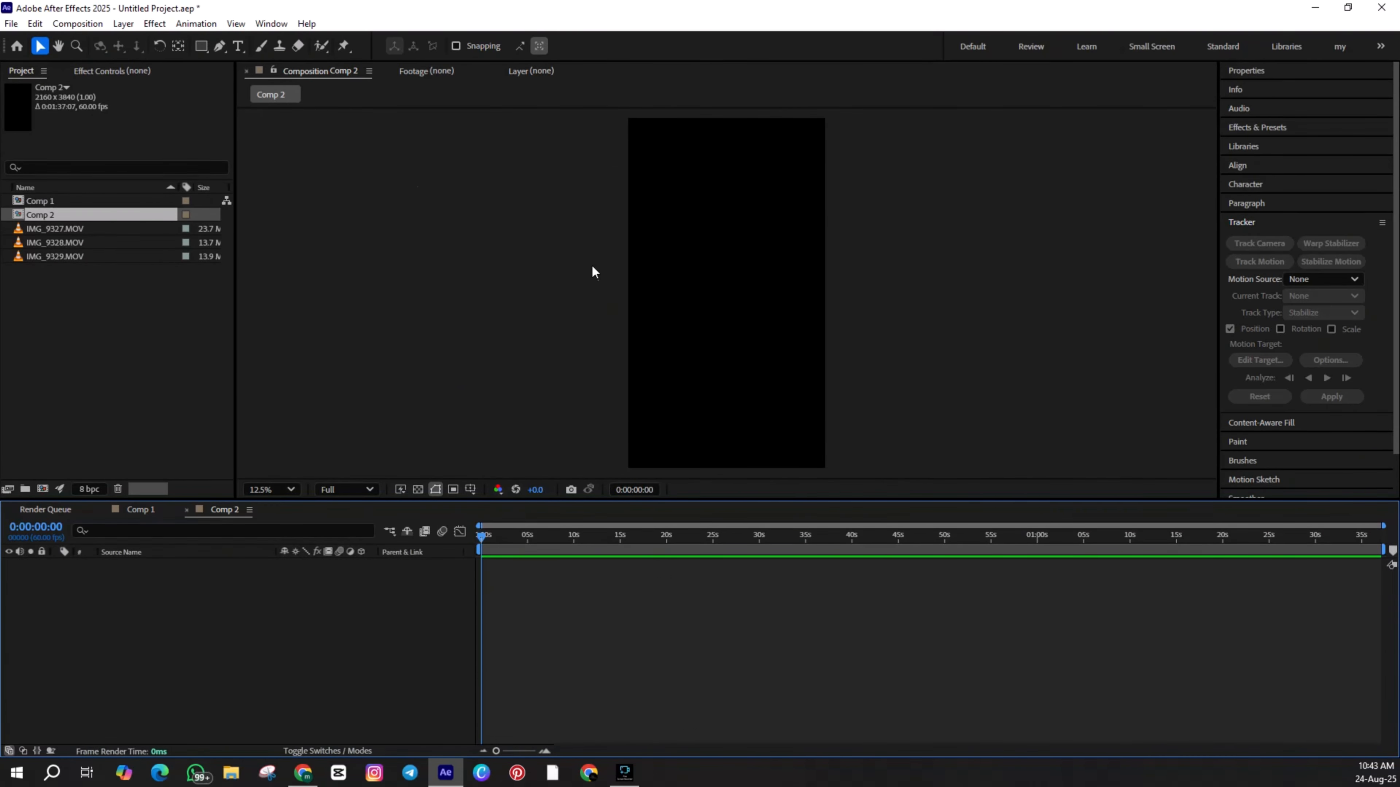
click(226, 46)
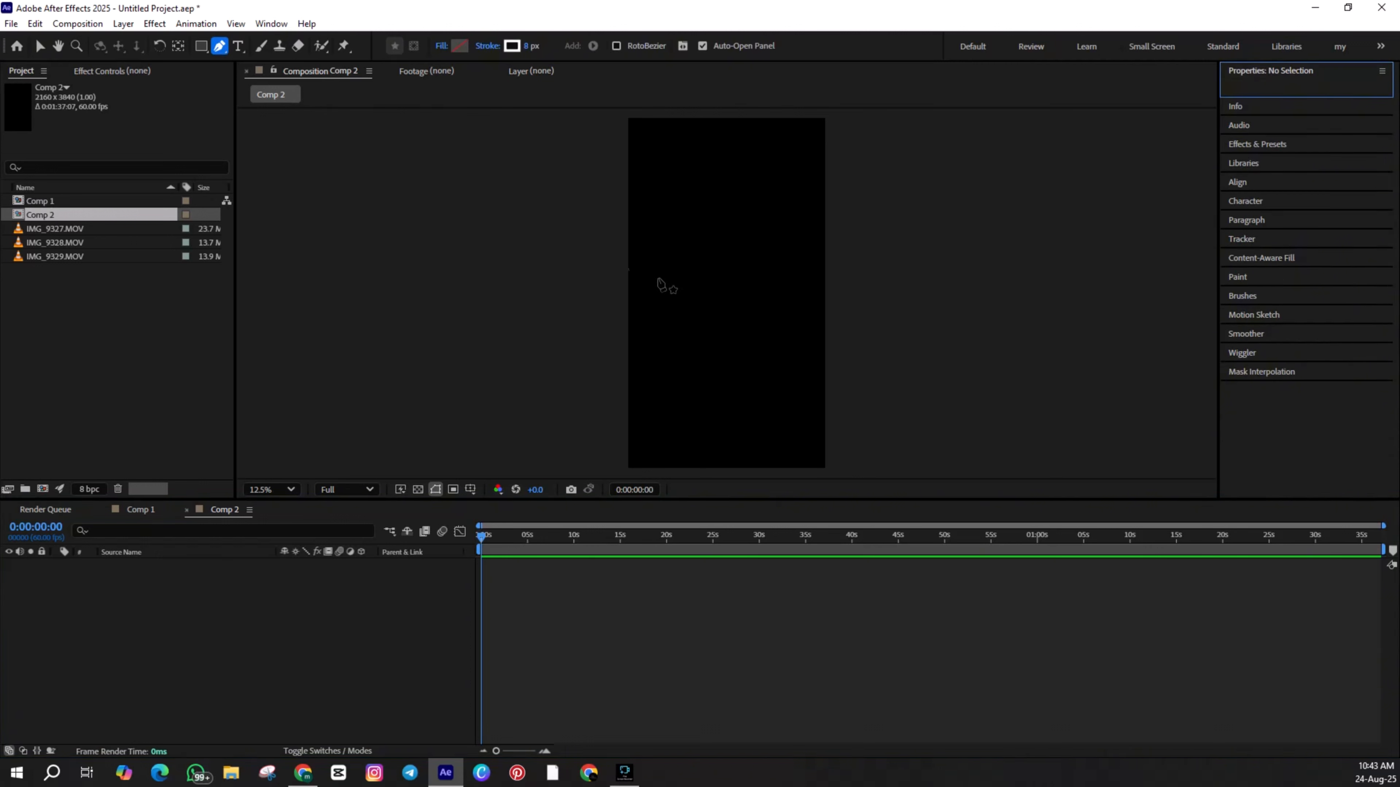
click(202, 46)
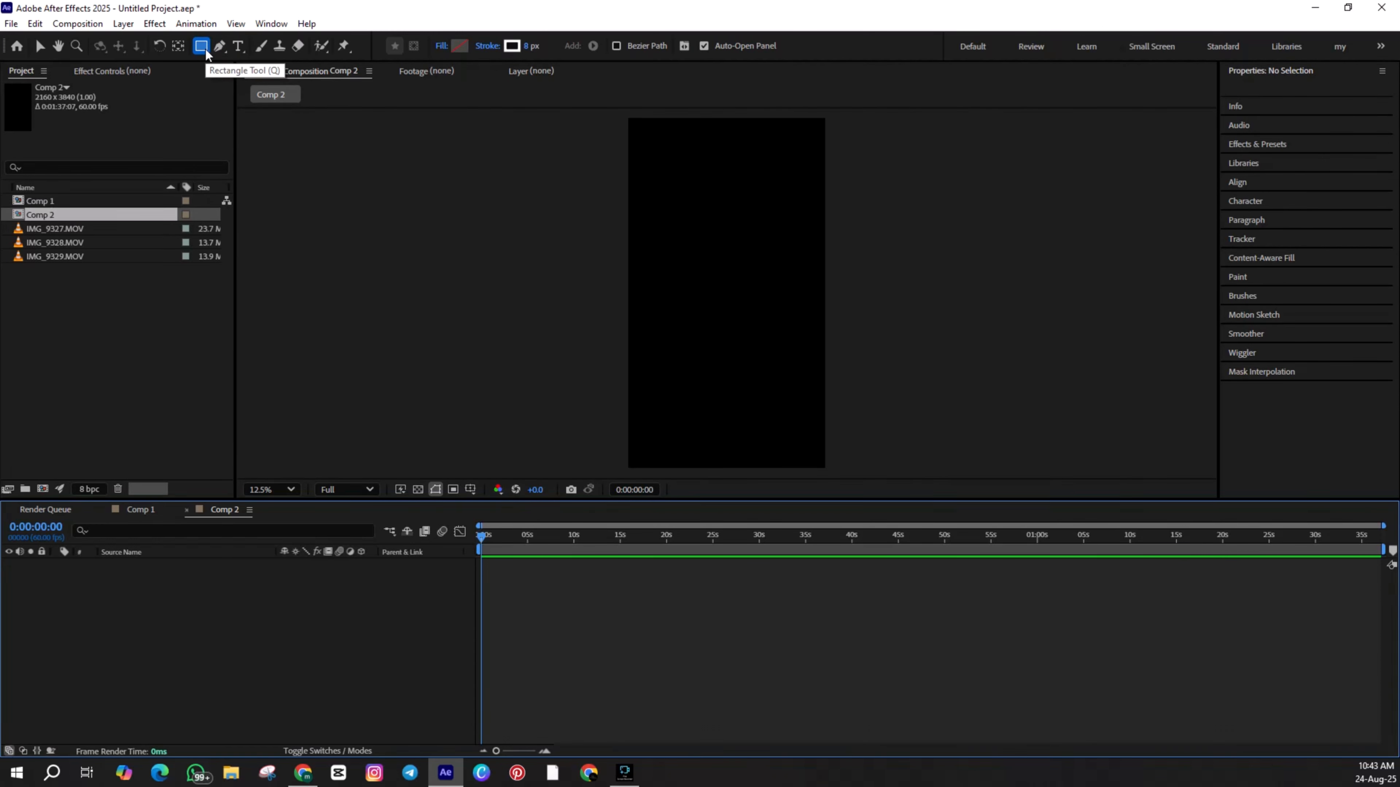
key(q)
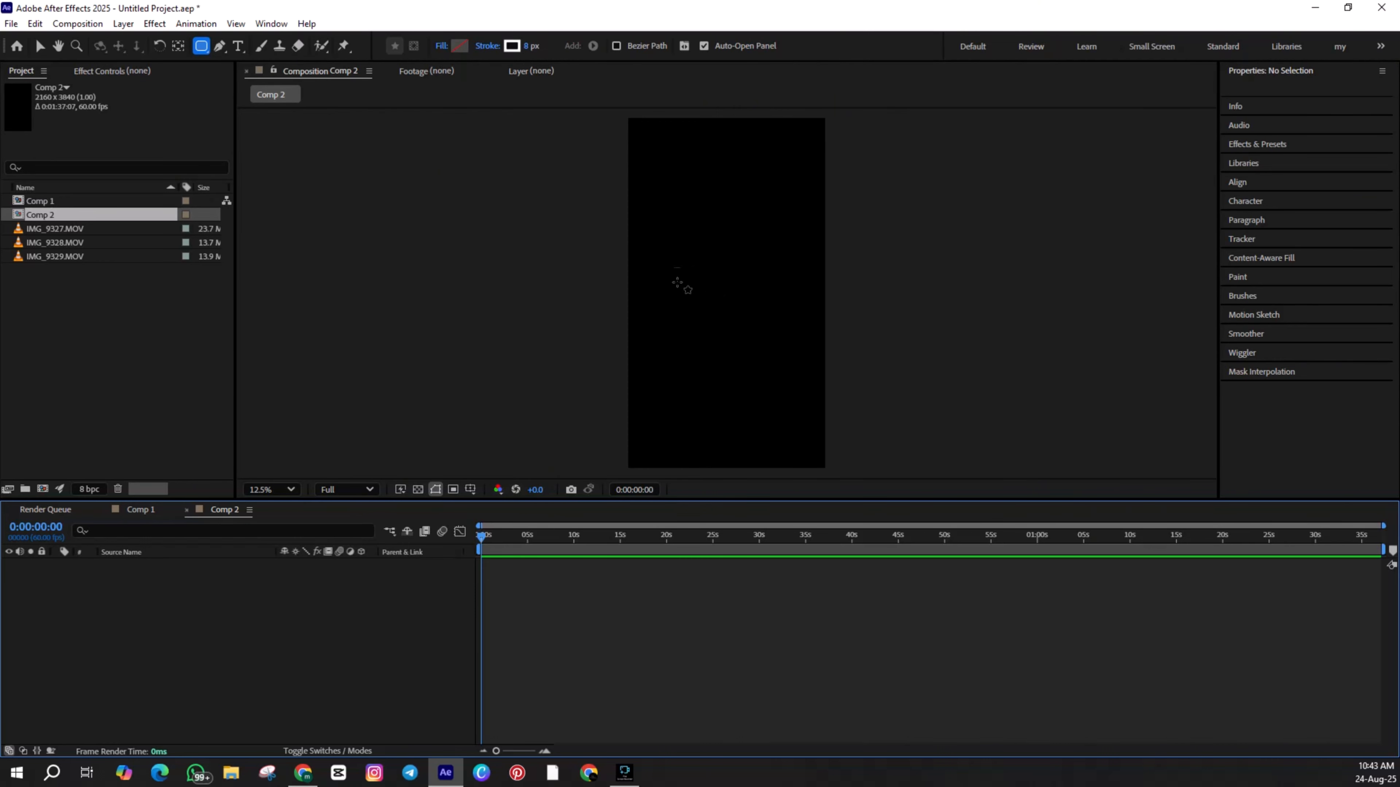
drag(677, 283, 698, 303)
click(627, 669)
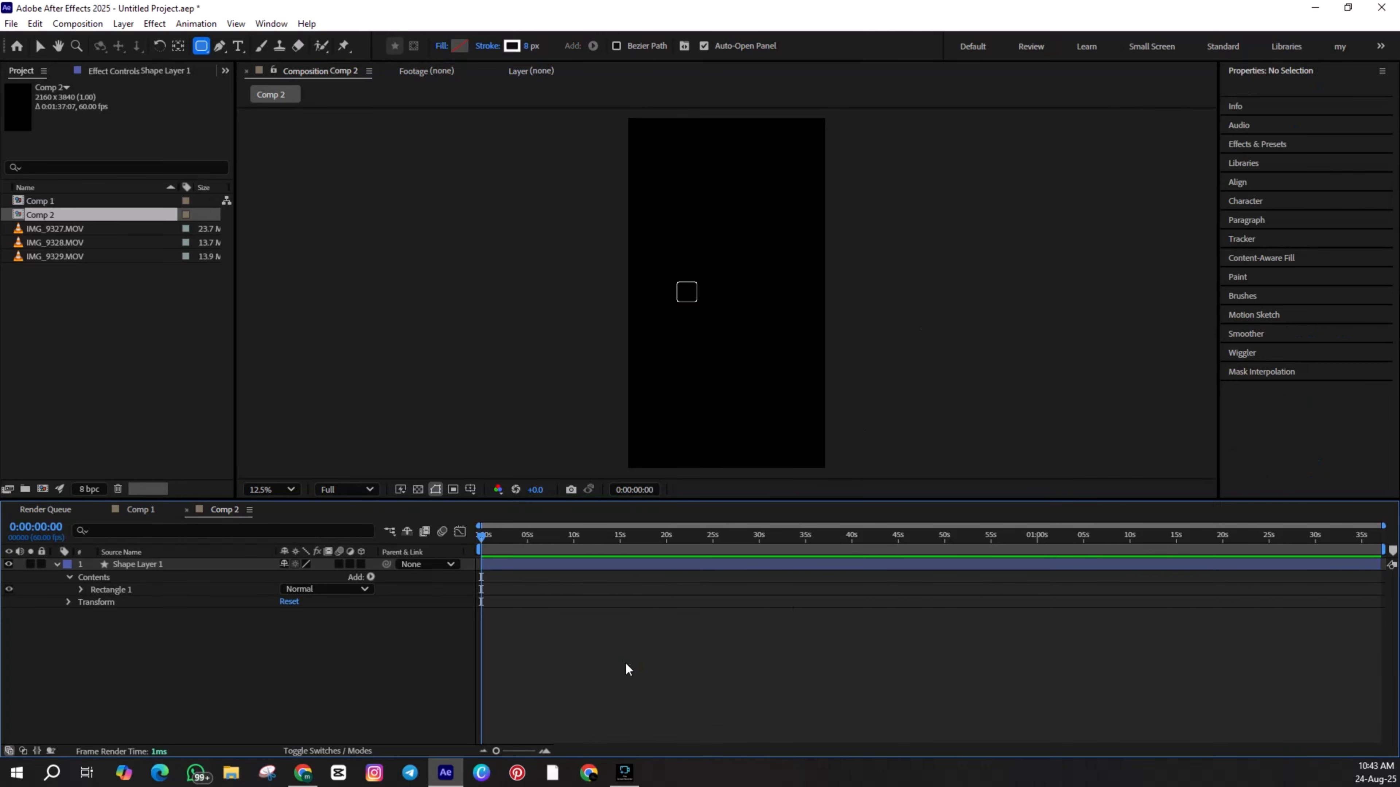
click(523, 564)
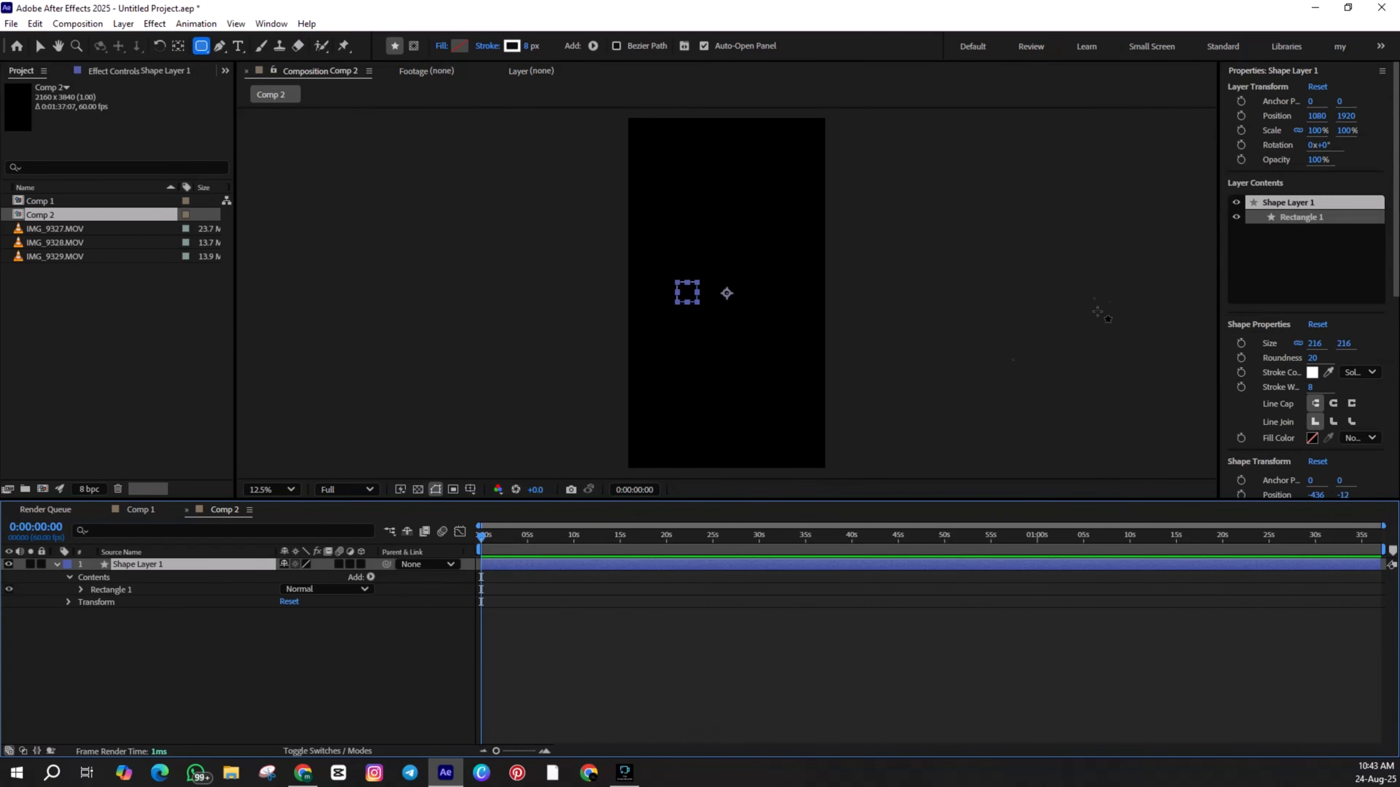
click(516, 660)
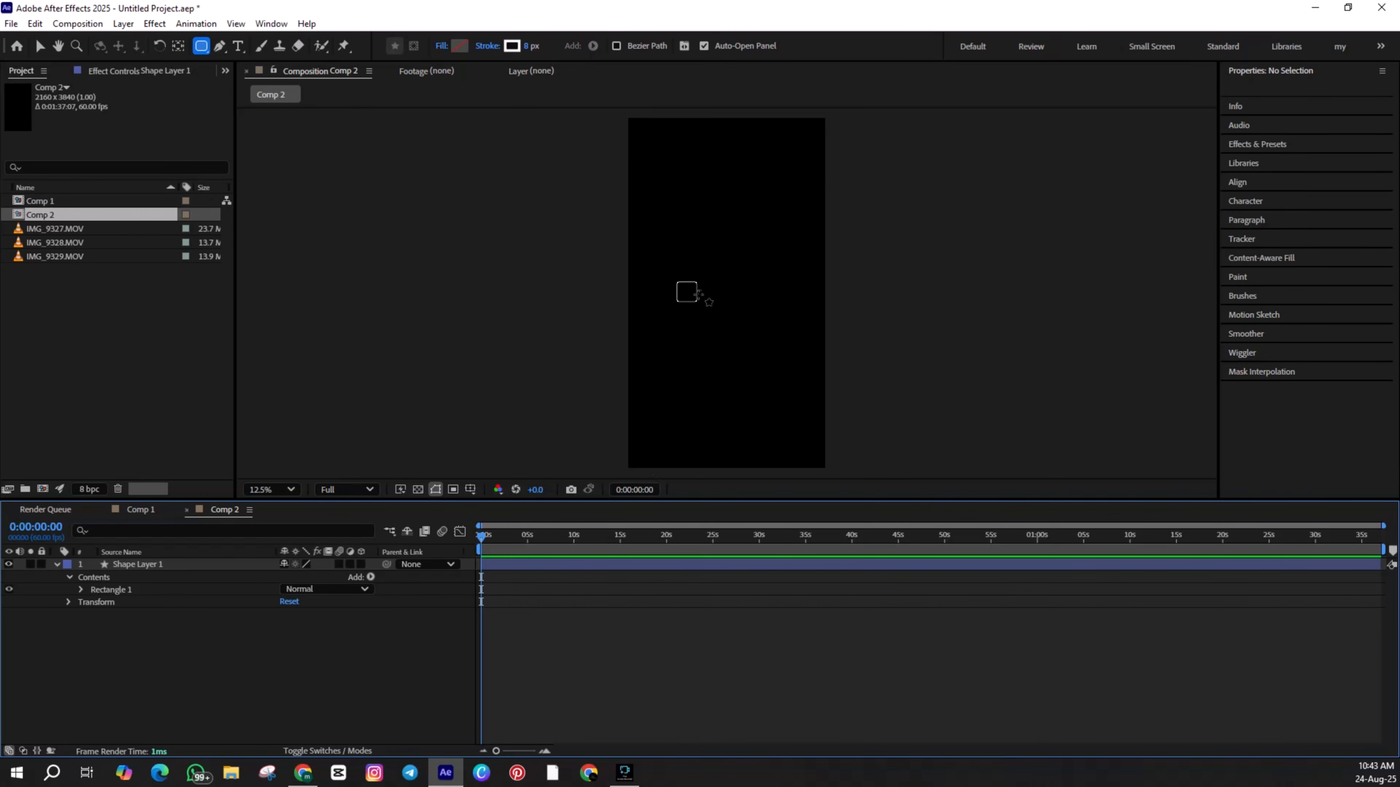
With the Pen tool, draw a leader line on a new layer, running right from the square and then angling down
click(219, 46)
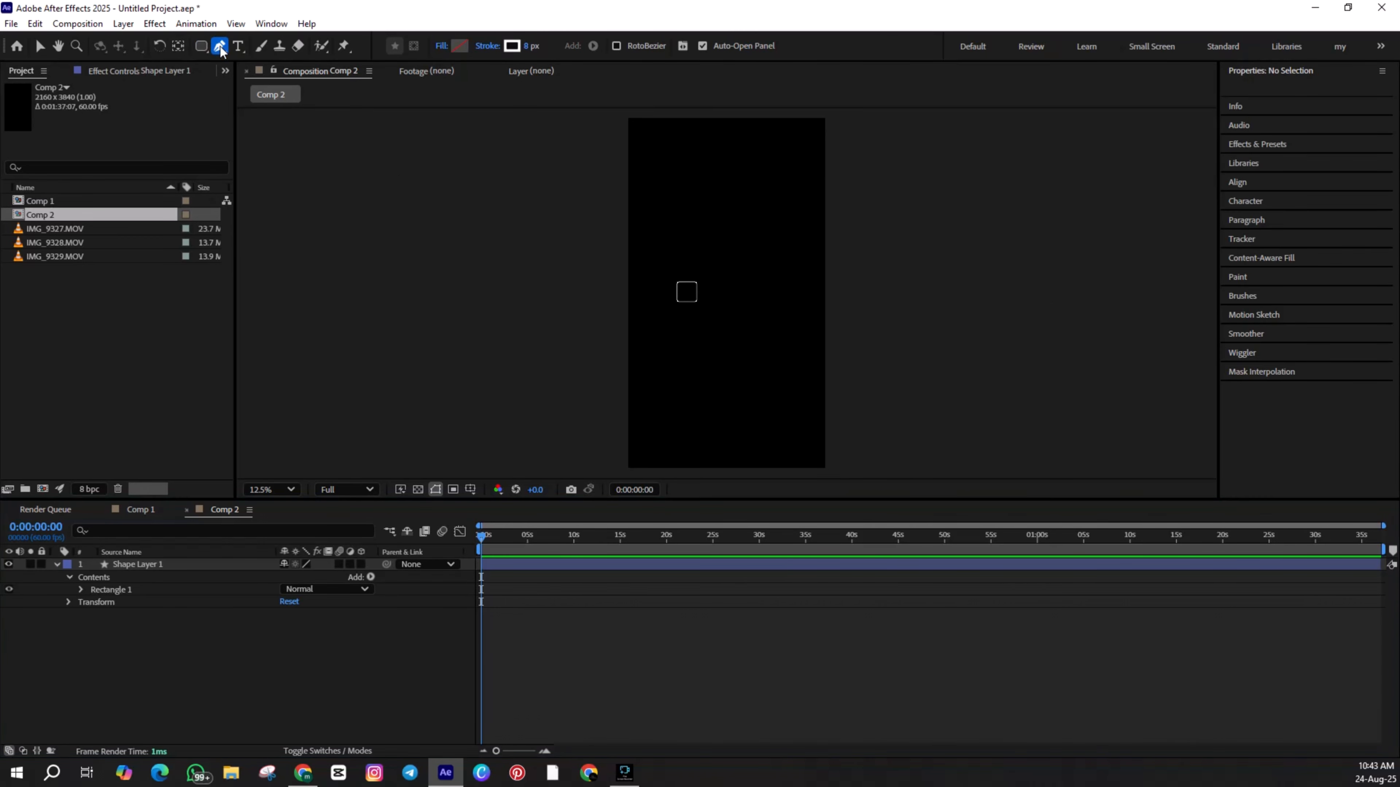
click(695, 293)
click(753, 294)
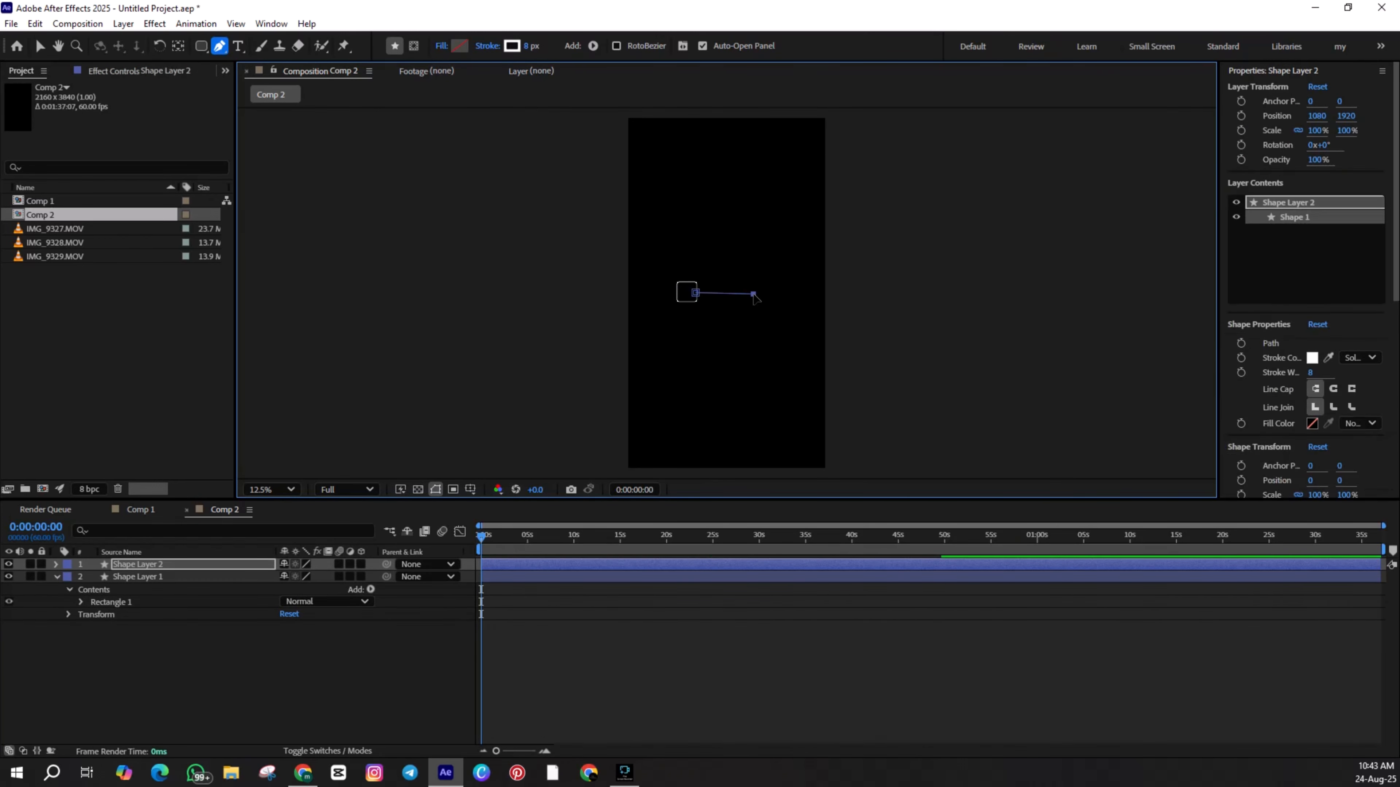
click(768, 322)
click(649, 672)
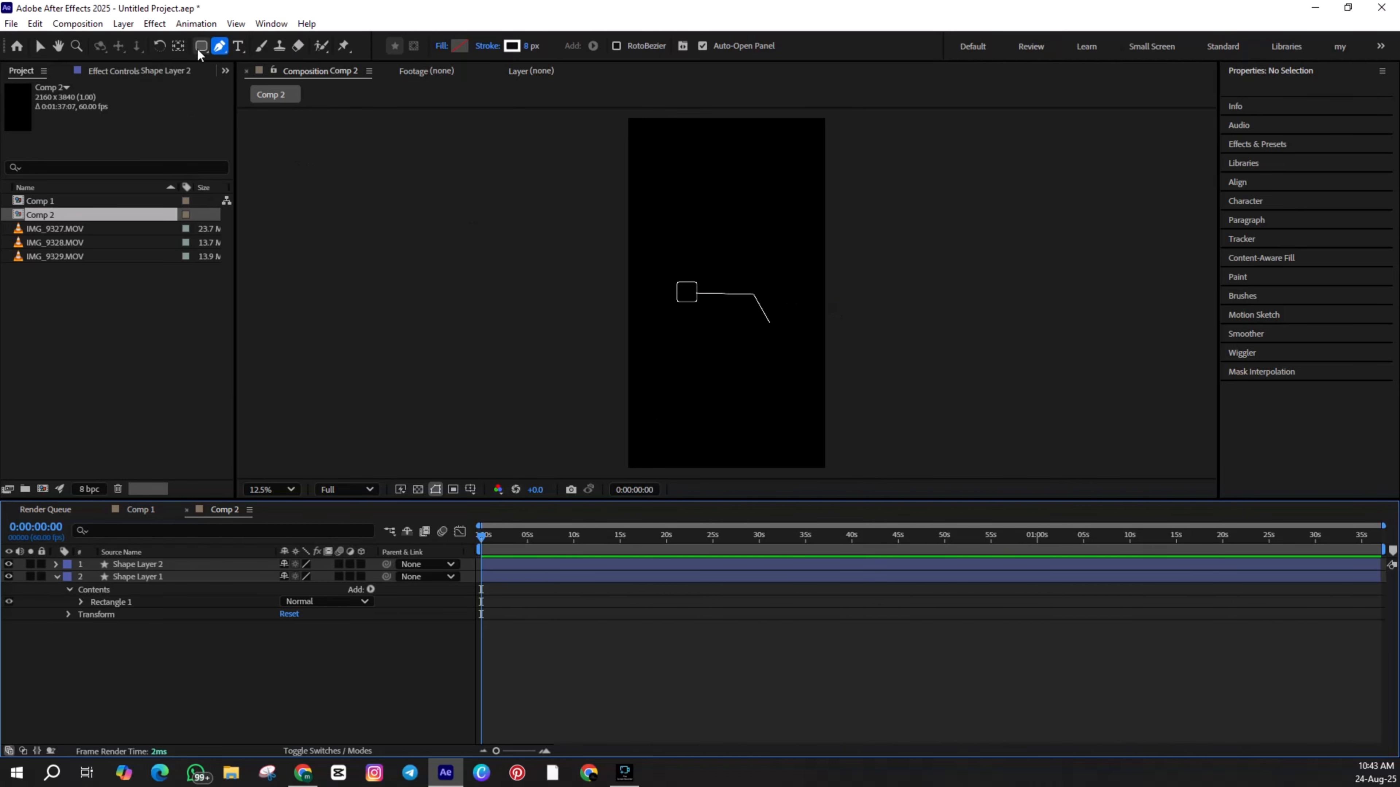
Add a text layer reading "GALLI VANTER" above the leader line and set its font size to 143 px
click(238, 46)
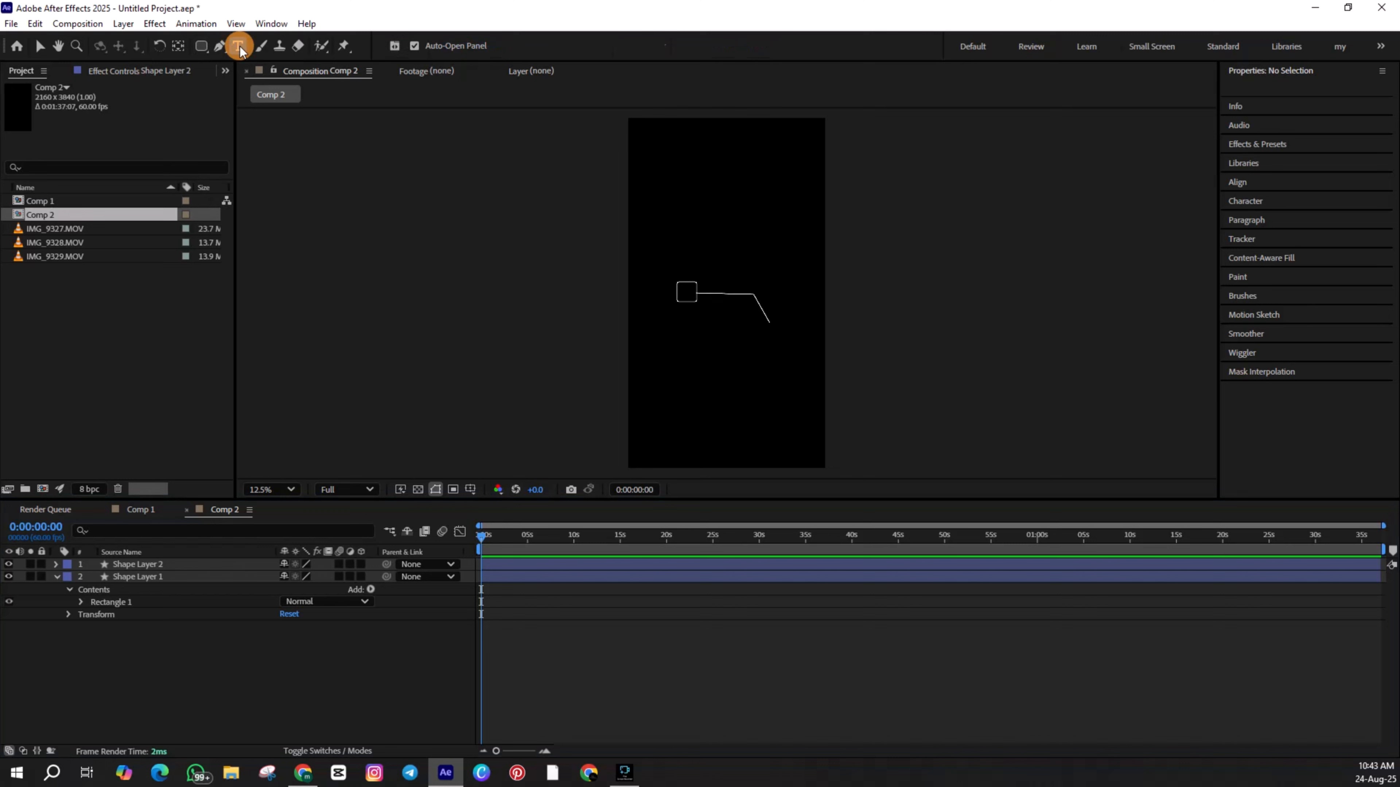
click(706, 272)
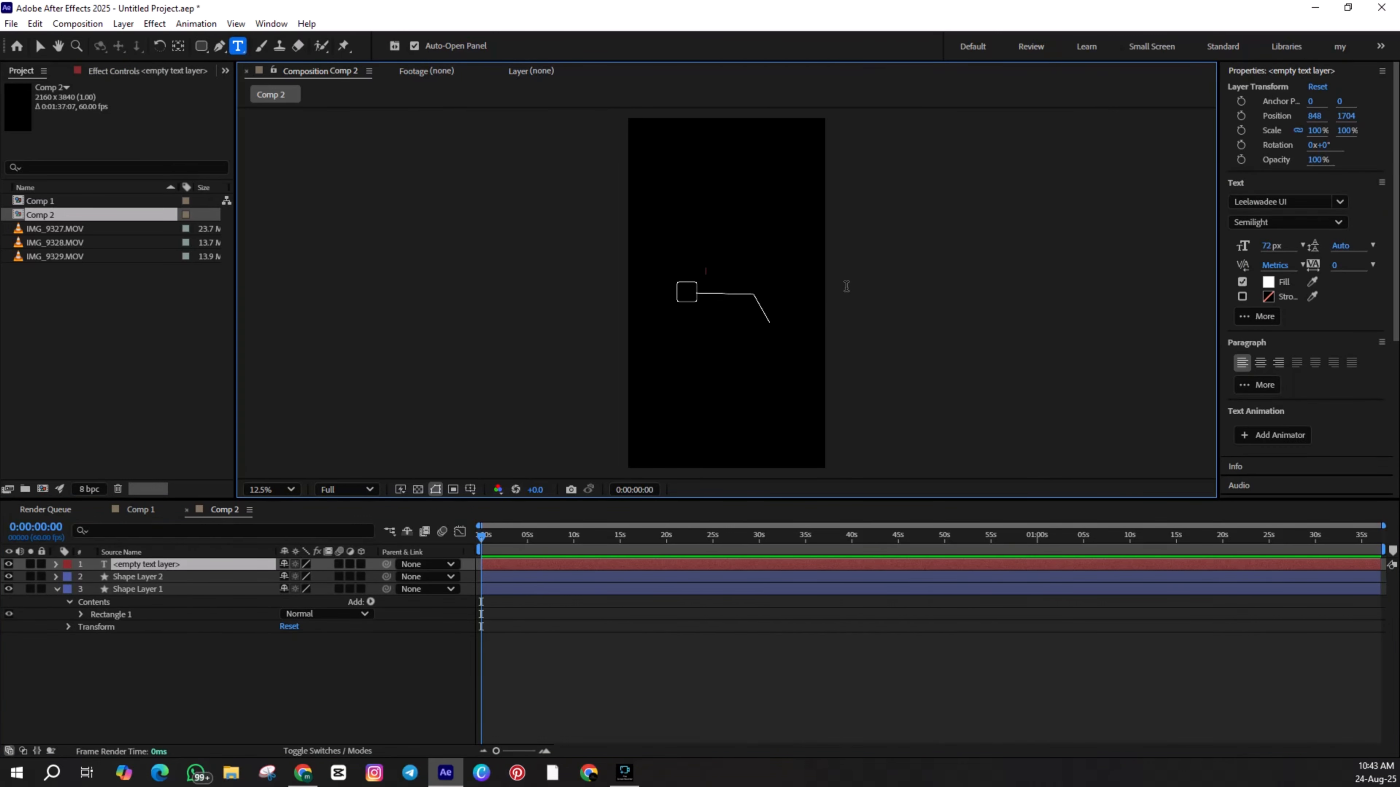
text(GALLI)
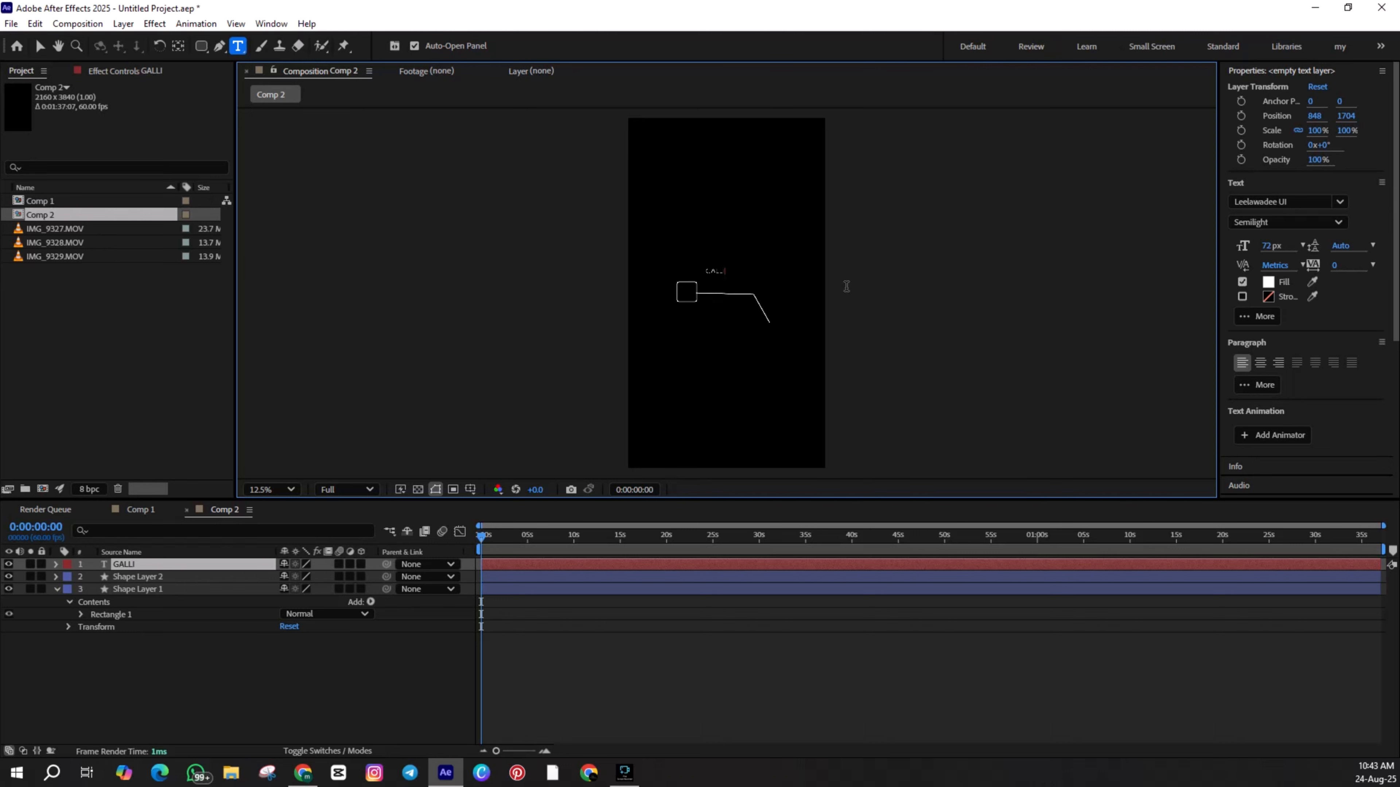
text( VANTER)
key(ctrl+a)
click(1271, 249)
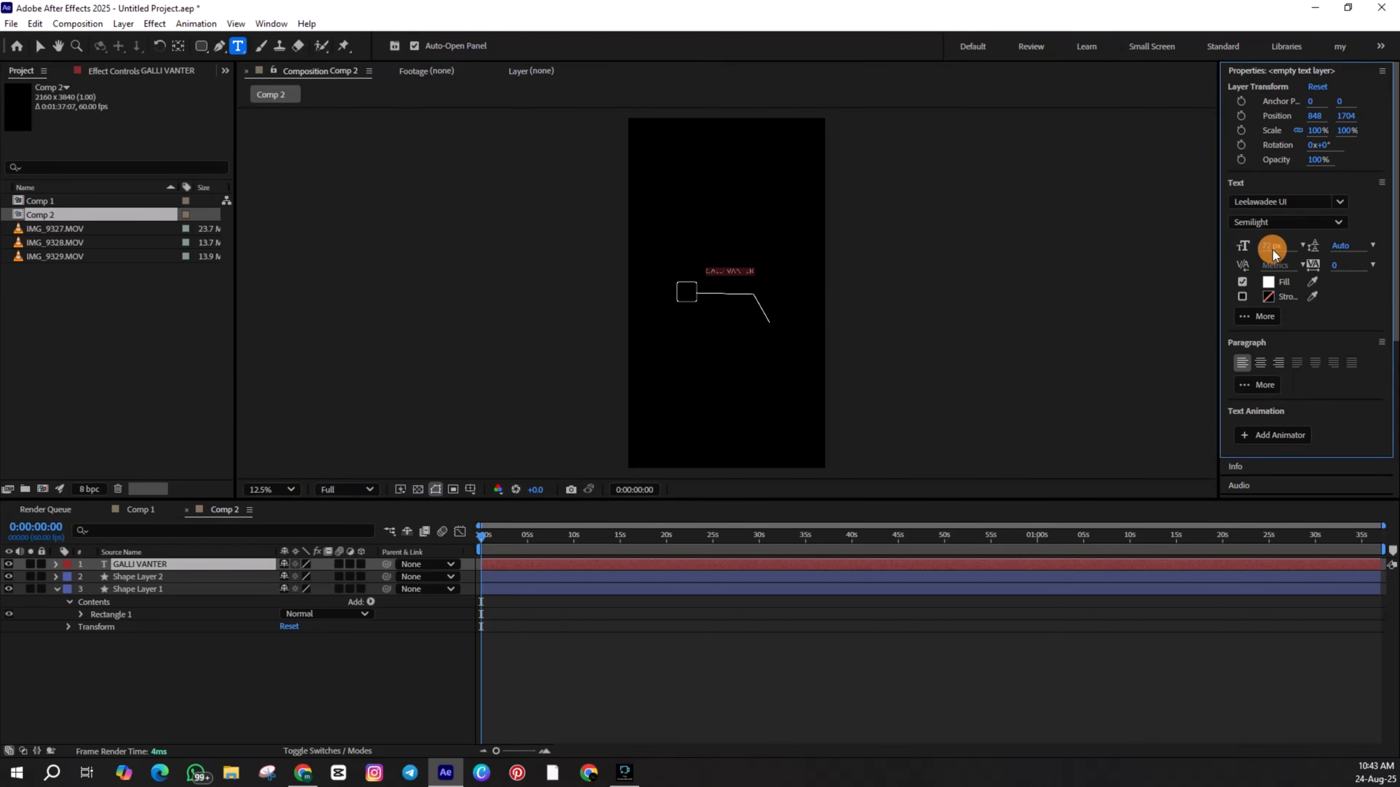
drag(1272, 249, 1342, 251)
Move the text left so that it sits just above the square, at about 56, 1752
click(39, 46)
click(768, 285)
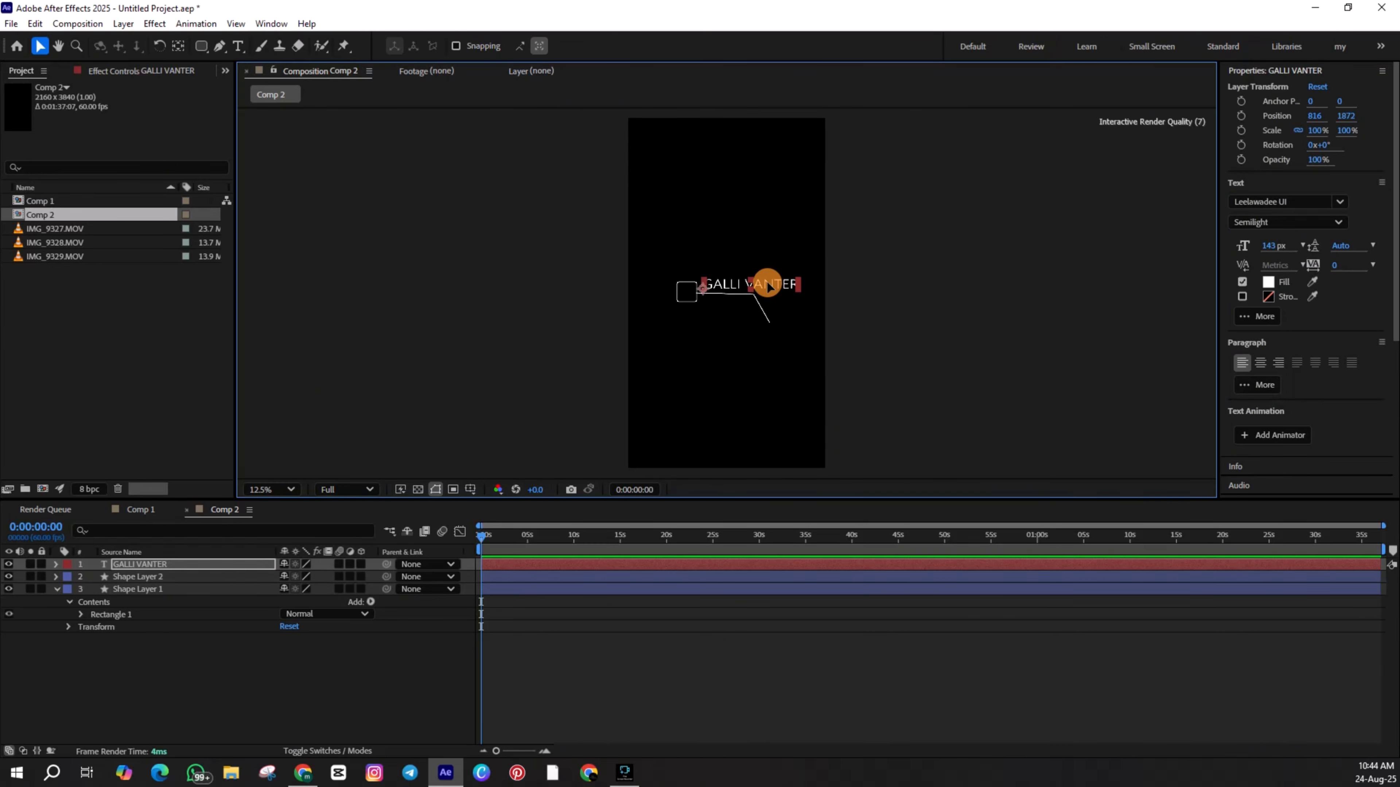
click(693, 638)
drag(766, 285, 672, 281)
click(785, 638)
click(723, 636)
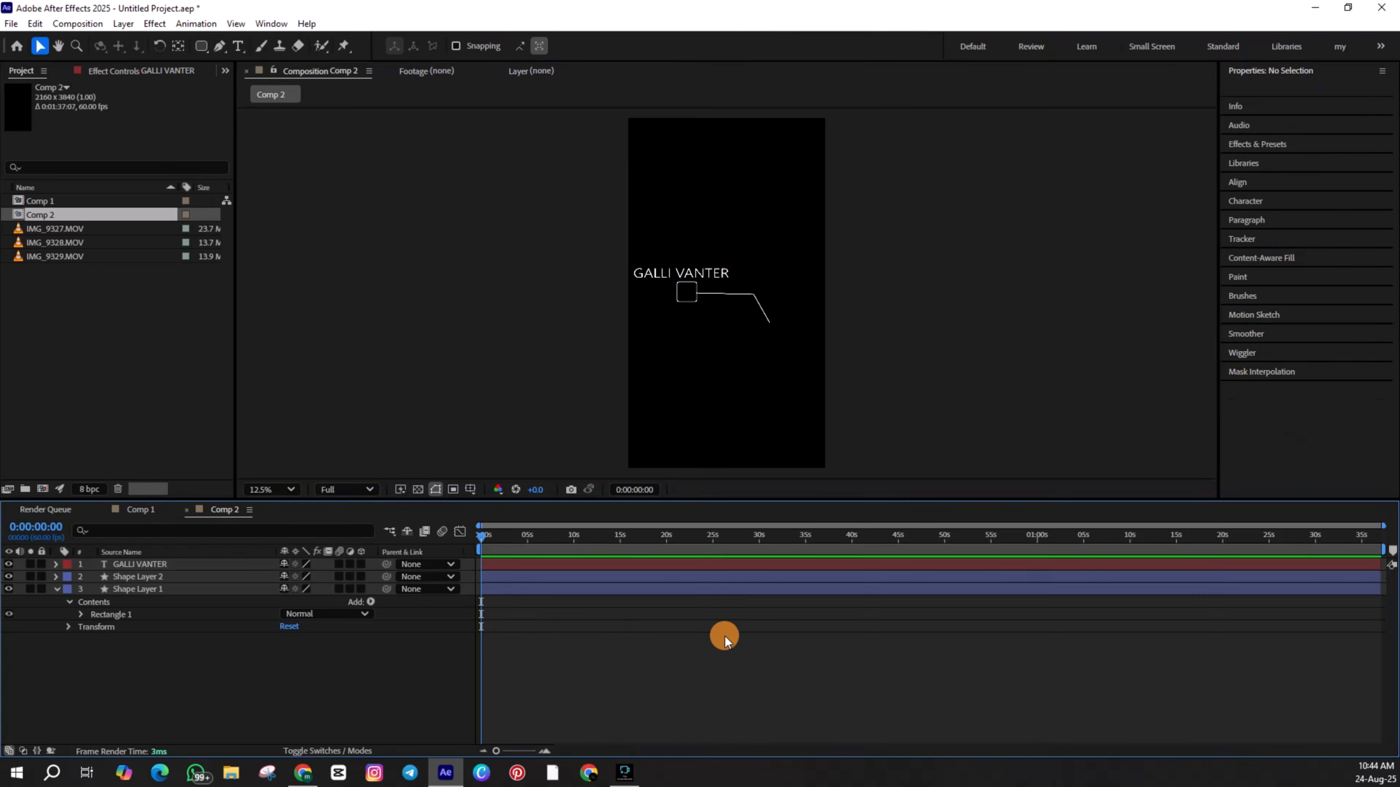
Add Trim Paths to the leader line's layer, Shape Layer 2, and set its Start to 100%
click(148, 577)
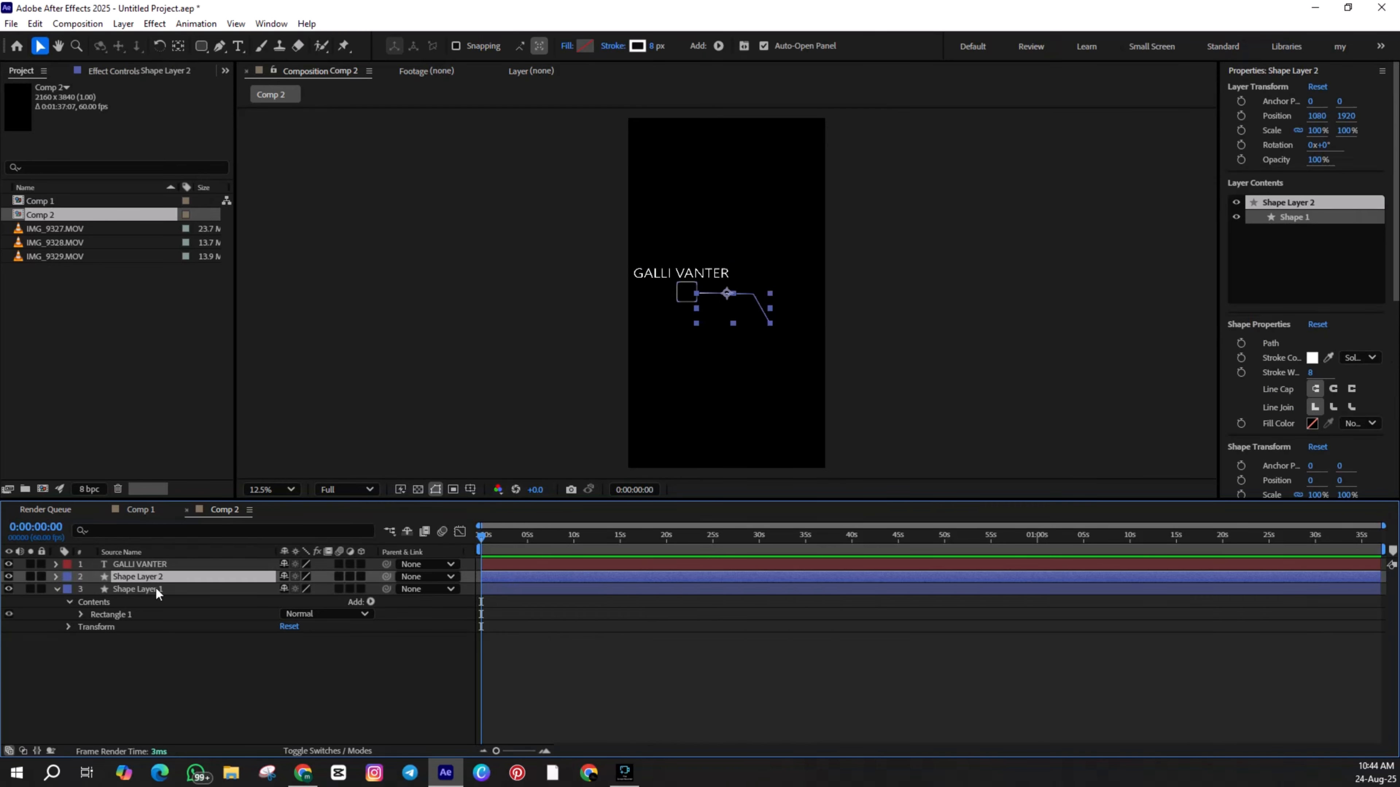
click(56, 576)
click(370, 589)
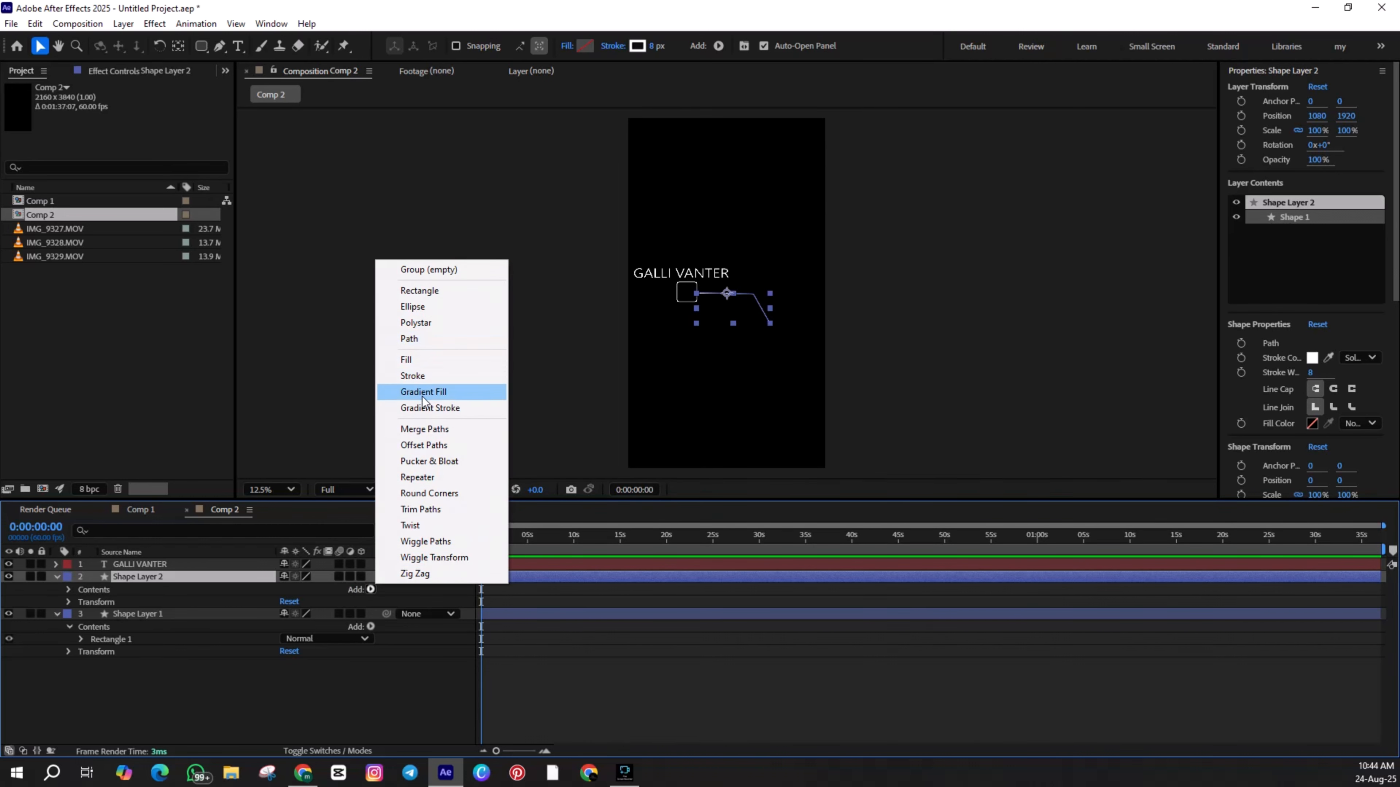
click(421, 509)
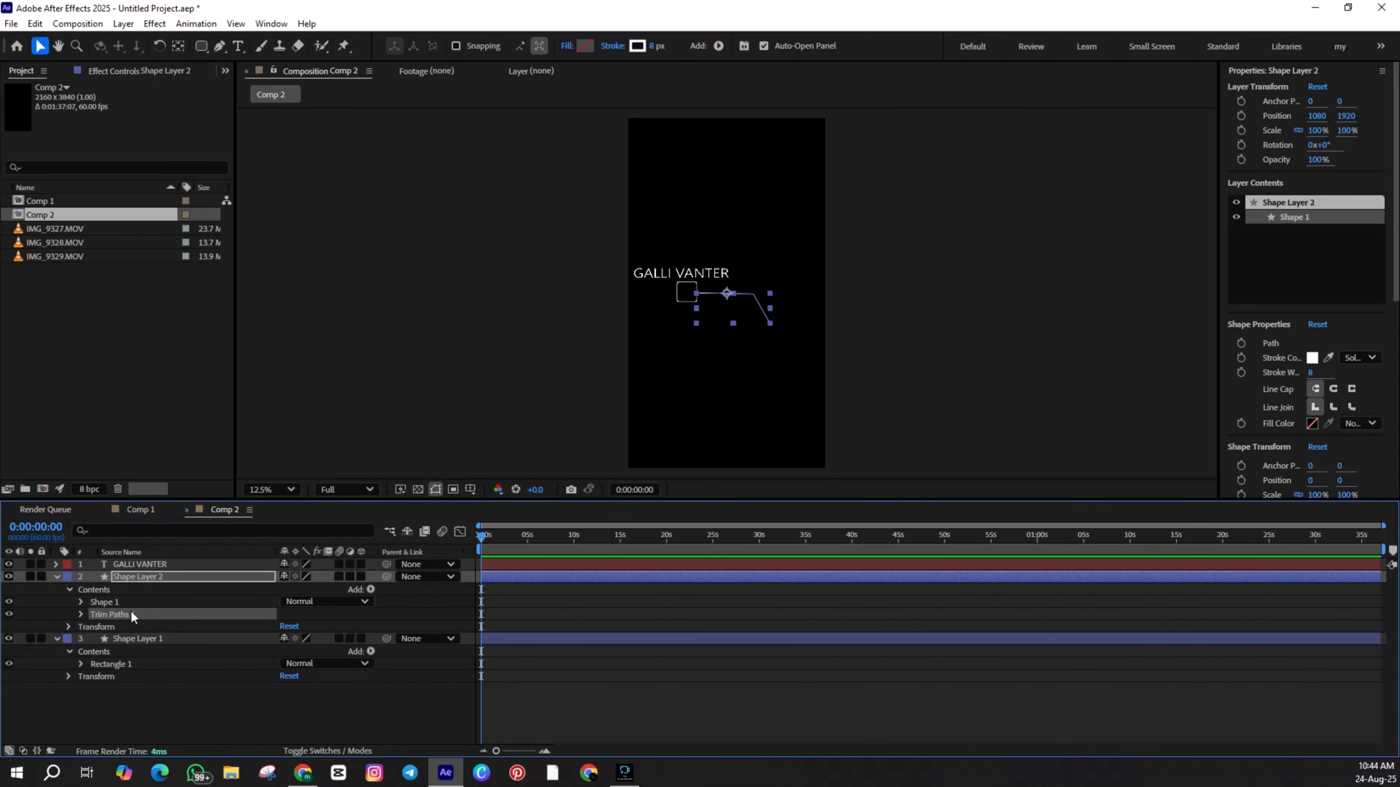
click(81, 614)
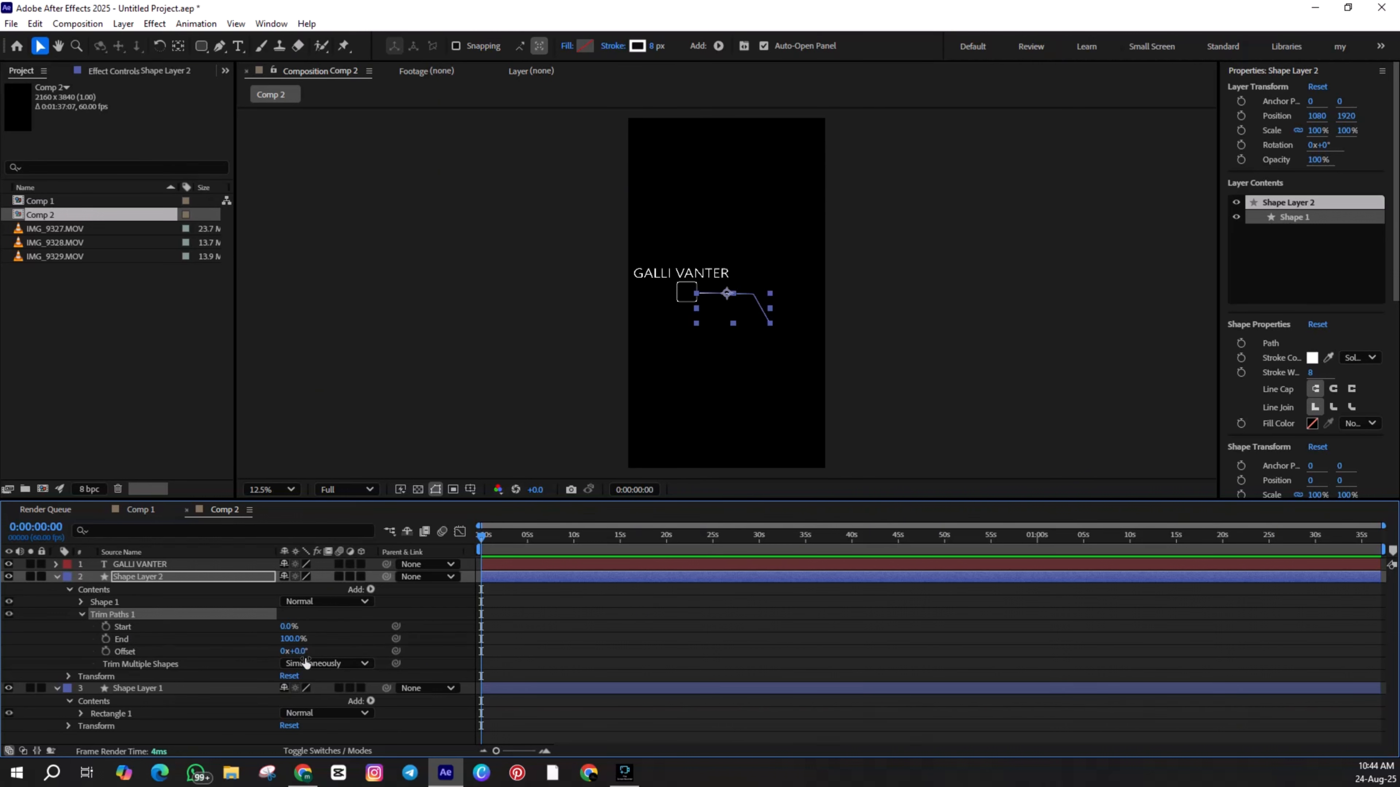
drag(293, 640, 338, 620)
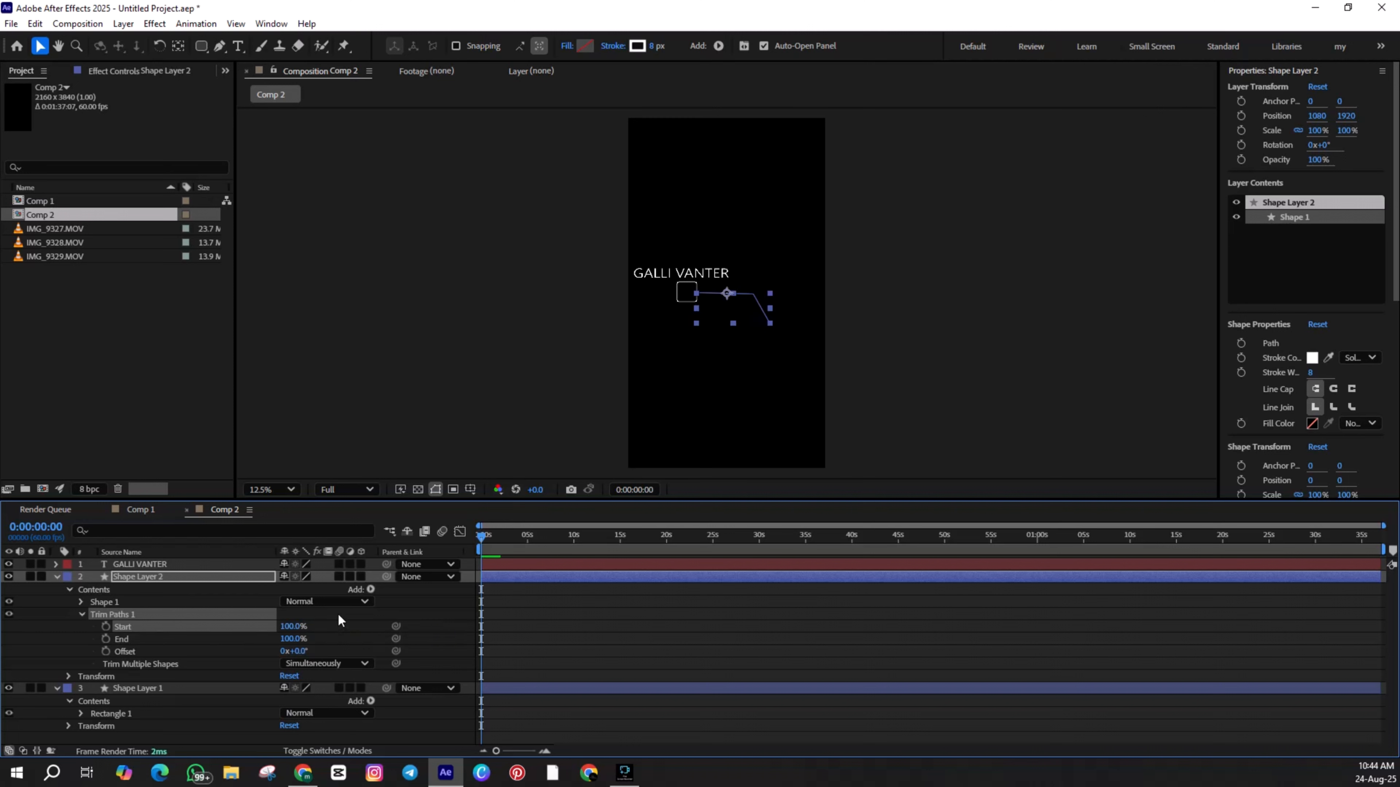
Keyframe the leader line's trim Start at 100% at 0 seconds and 0% at 0:00:01:34, and preview the line drawing on
click(105, 626)
drag(481, 540, 496, 548)
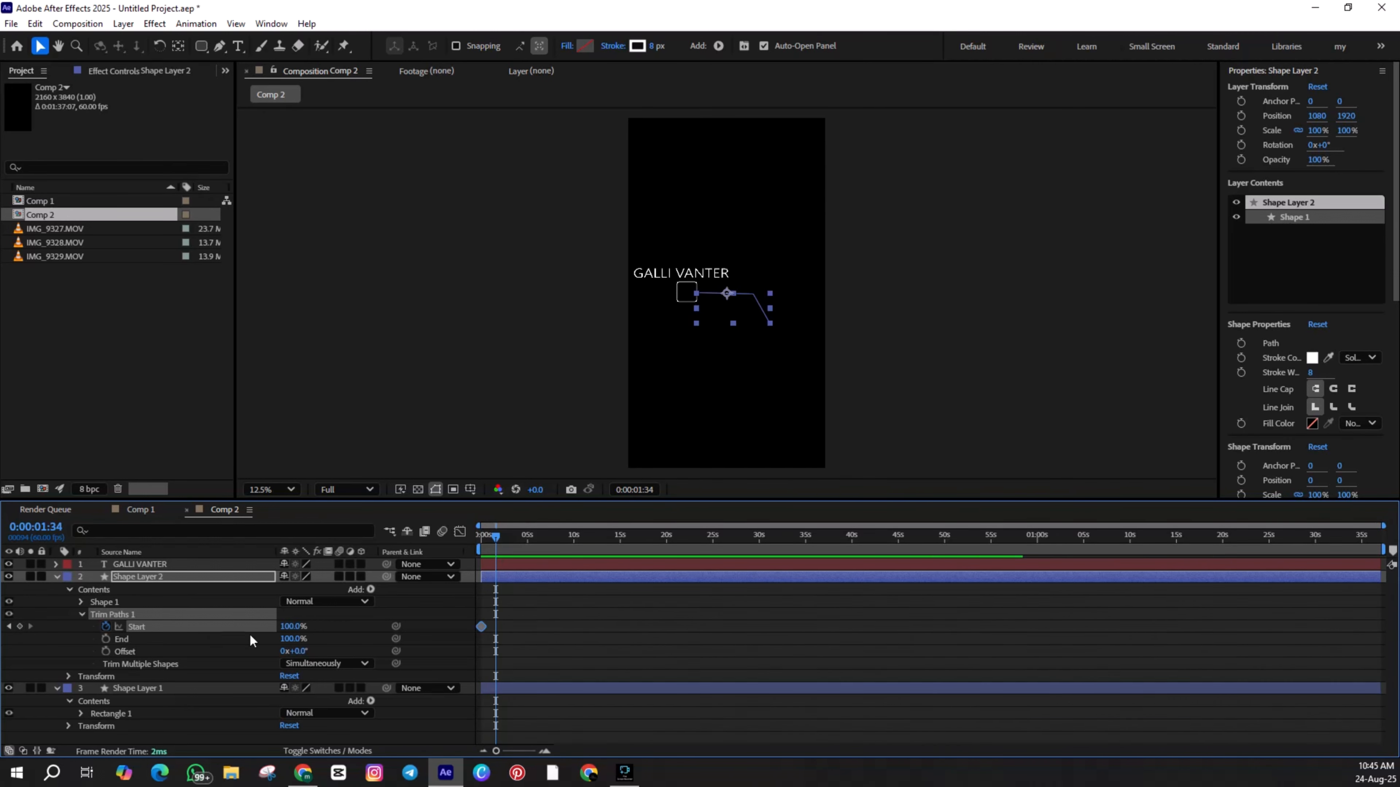
drag(292, 626, 157, 622)
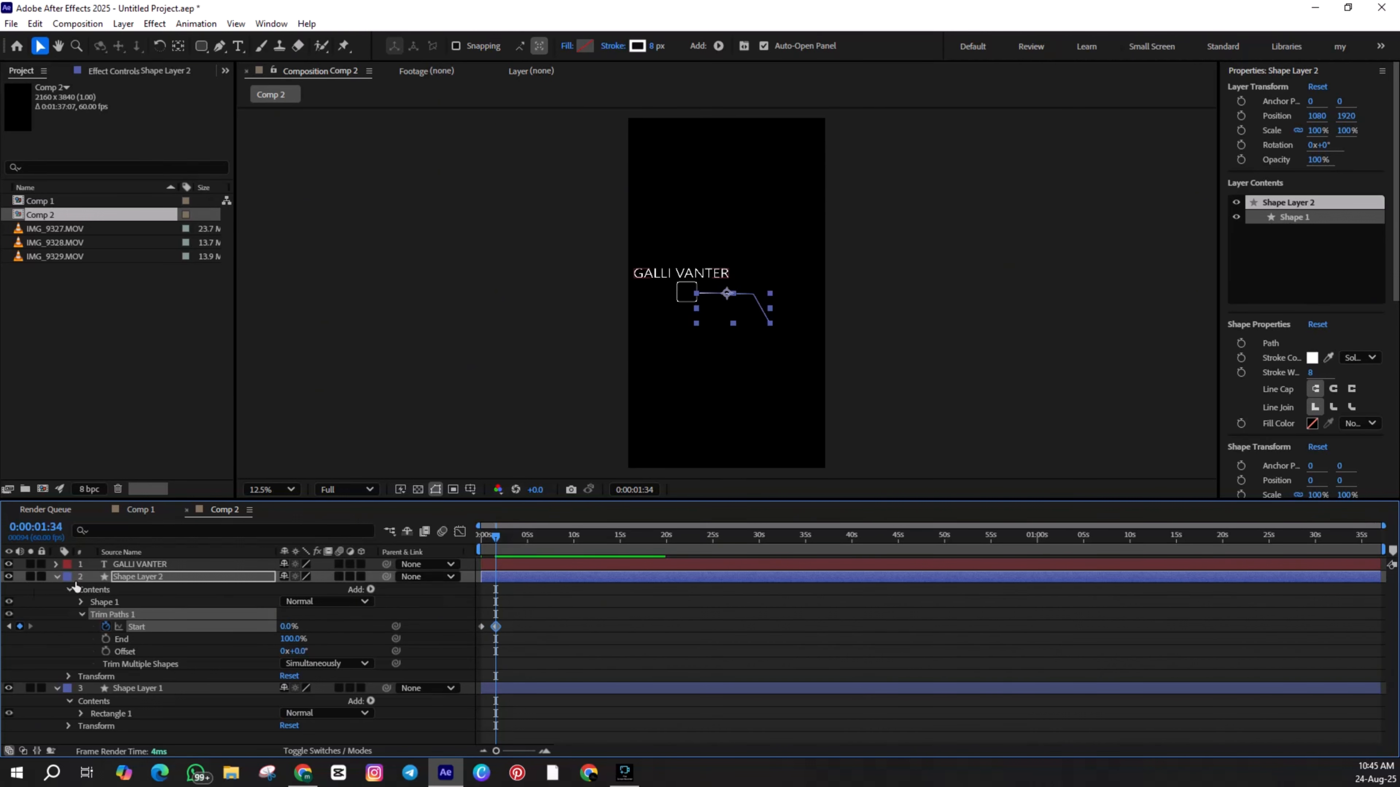
click(566, 724)
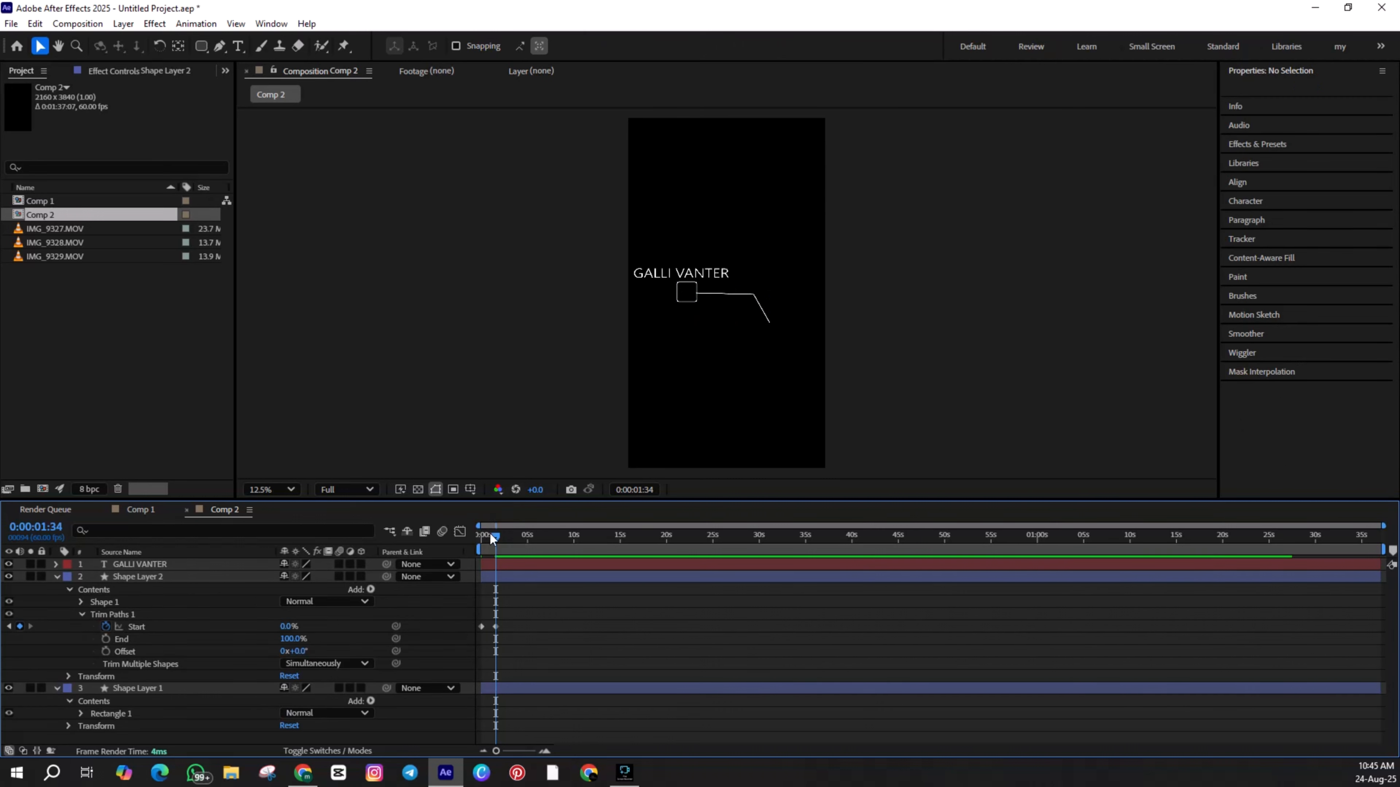
drag(490, 536, 415, 534)
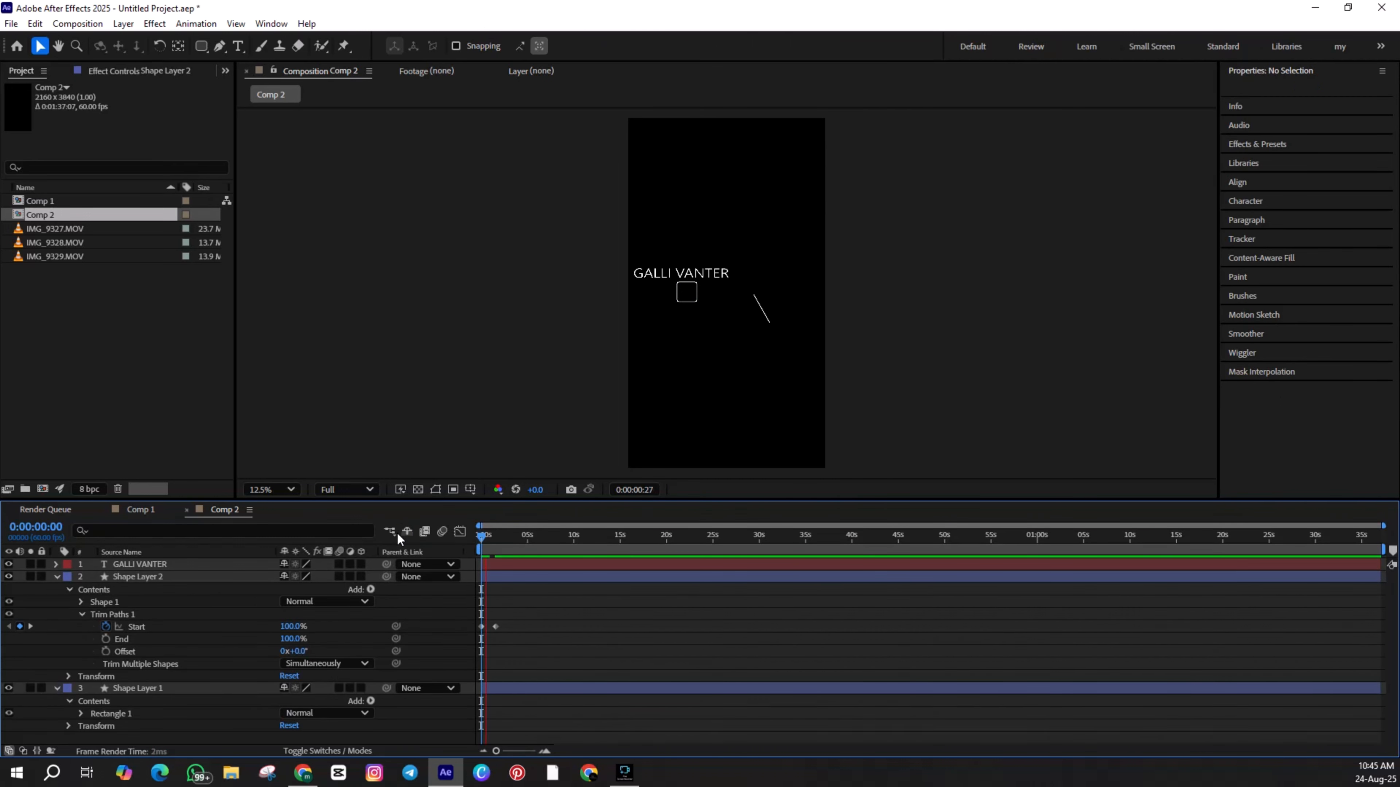
click(498, 534)
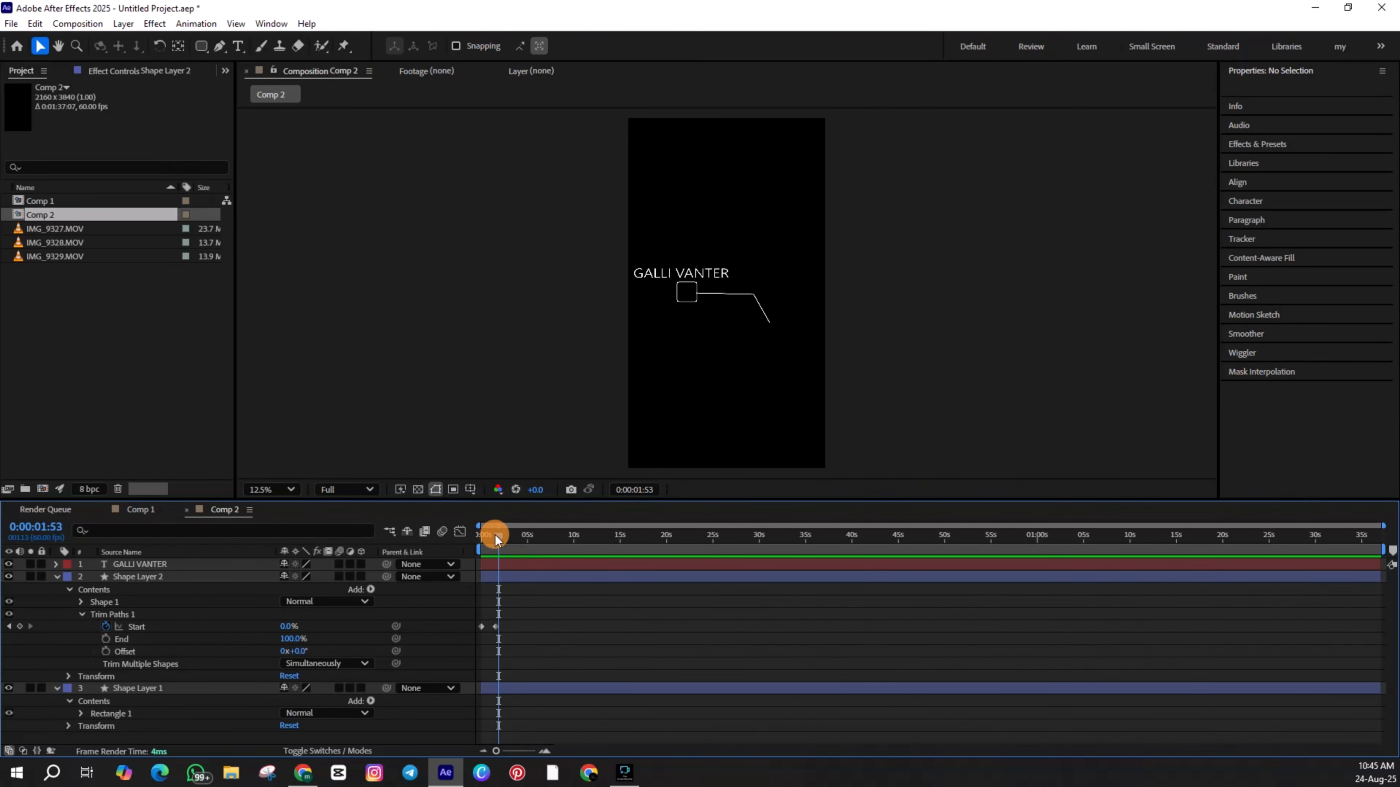
drag(495, 534, 471, 538)
Add Trim Paths to the square's layer, Shape Layer 1, and show its trim properties
click(495, 628)
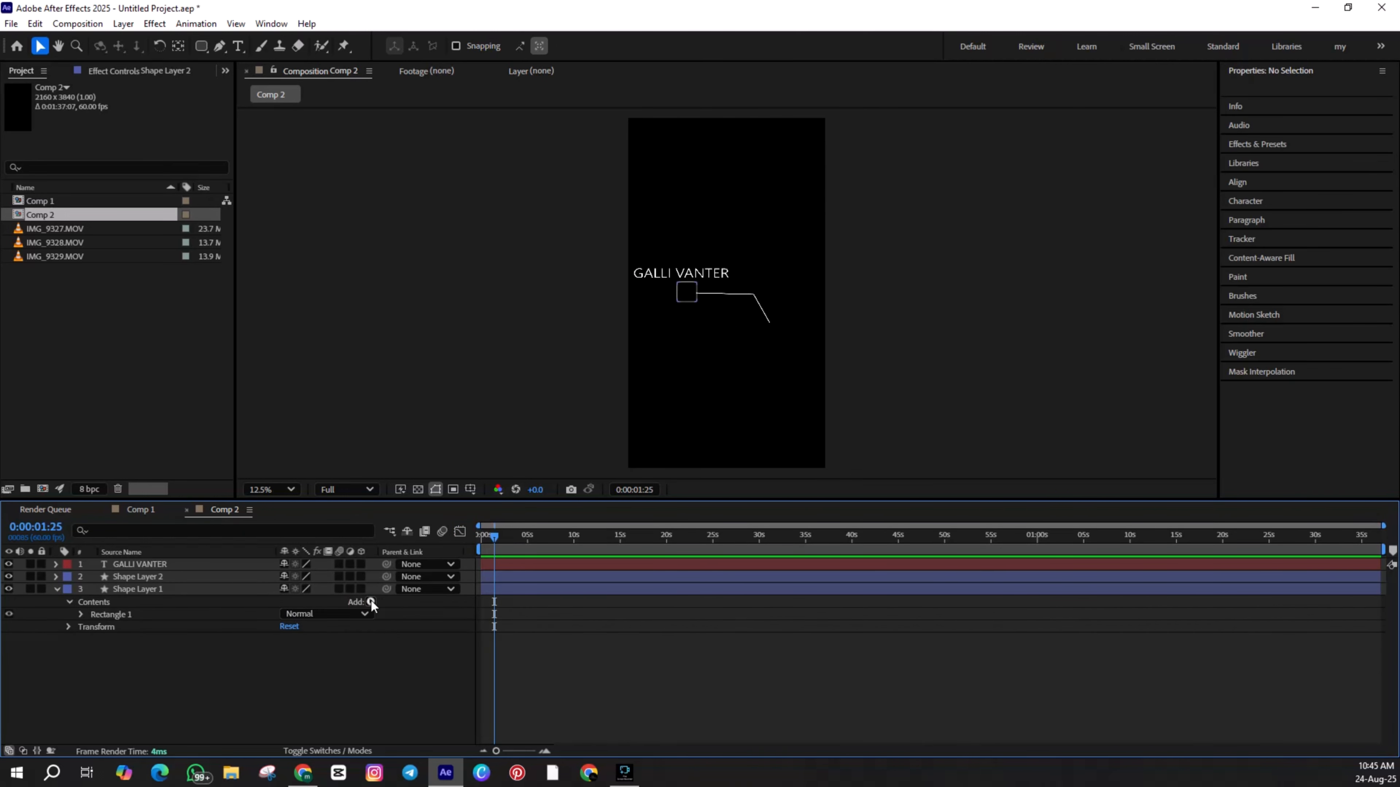
click(370, 601)
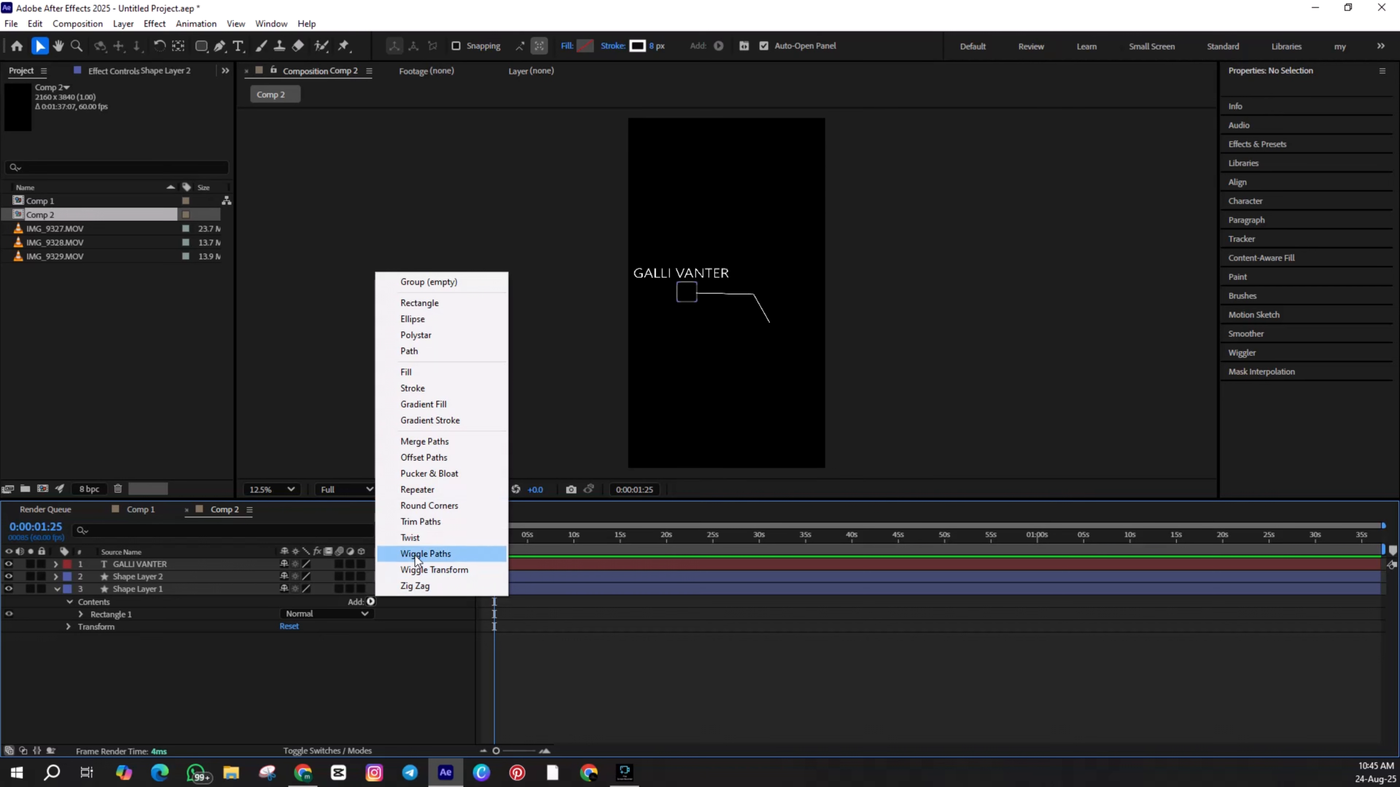
click(419, 524)
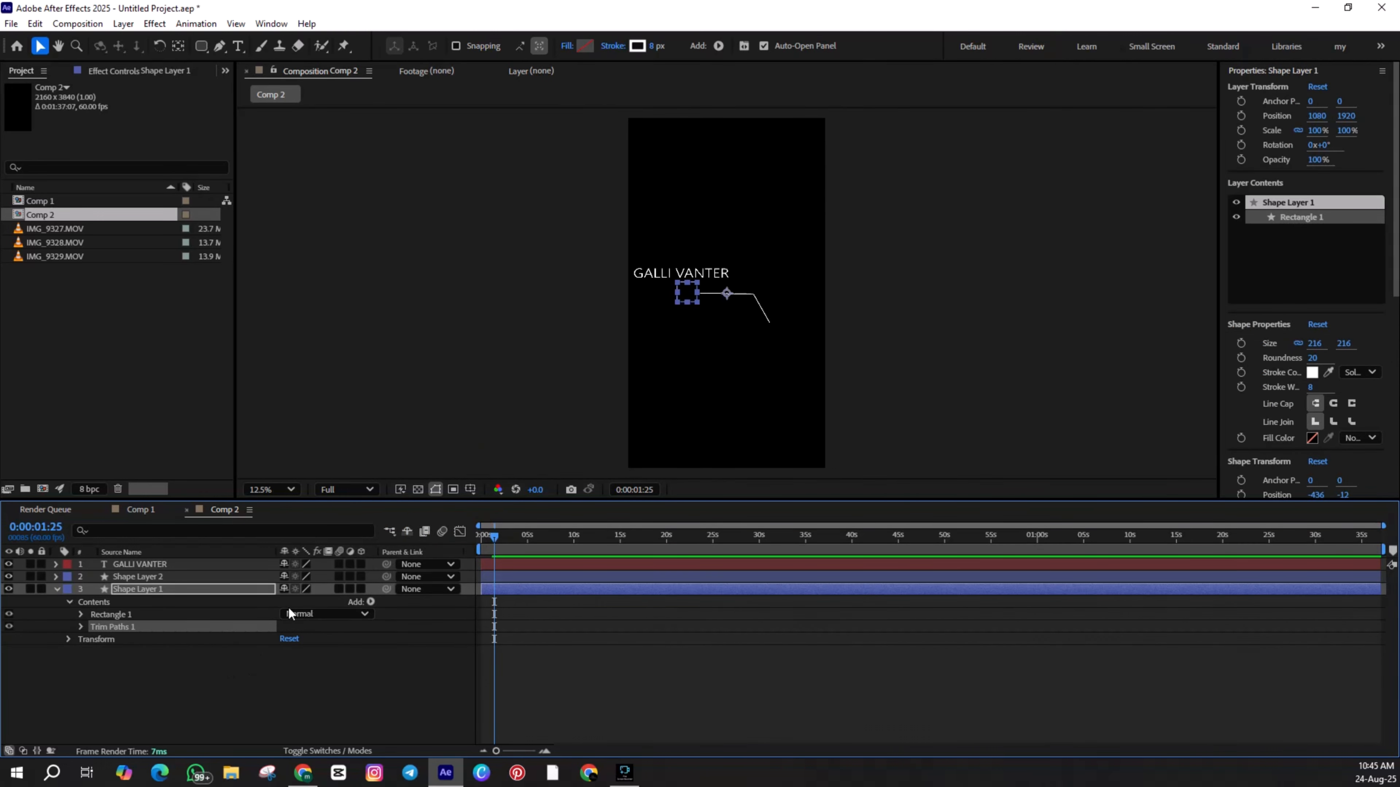
click(81, 626)
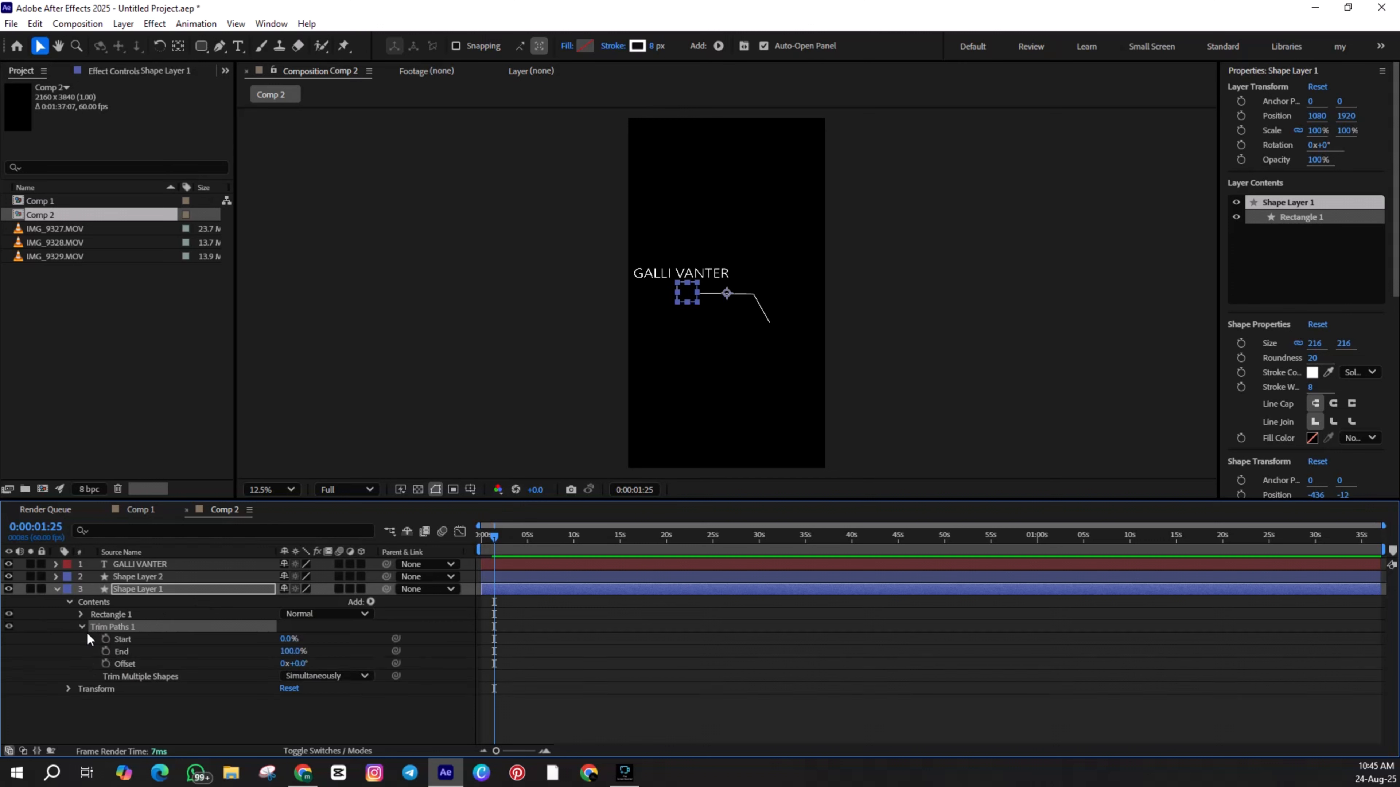
Keyframe the square's trim Start at 0% at 0:00:01:25 and 100% at 0 seconds, and play back the animation
click(106, 639)
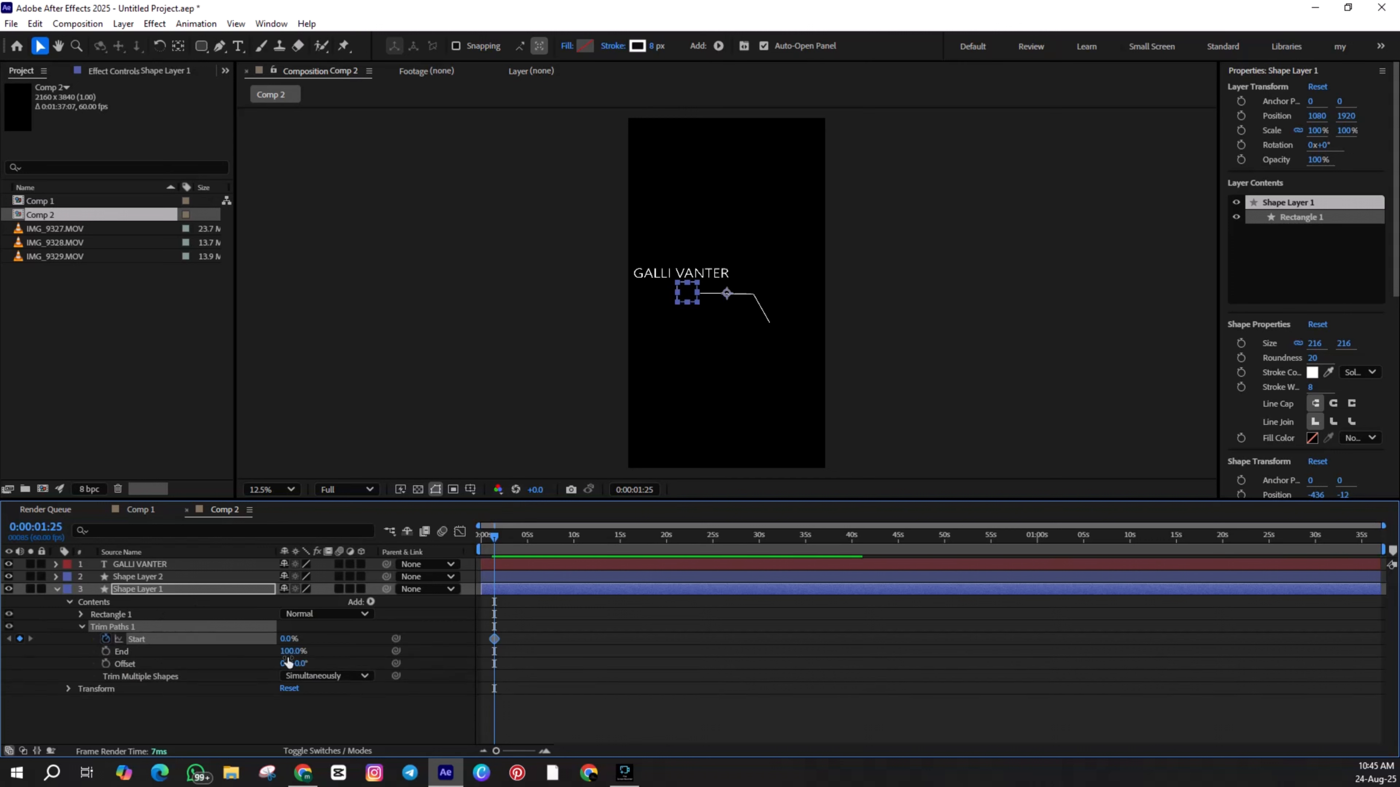
drag(494, 535, 465, 538)
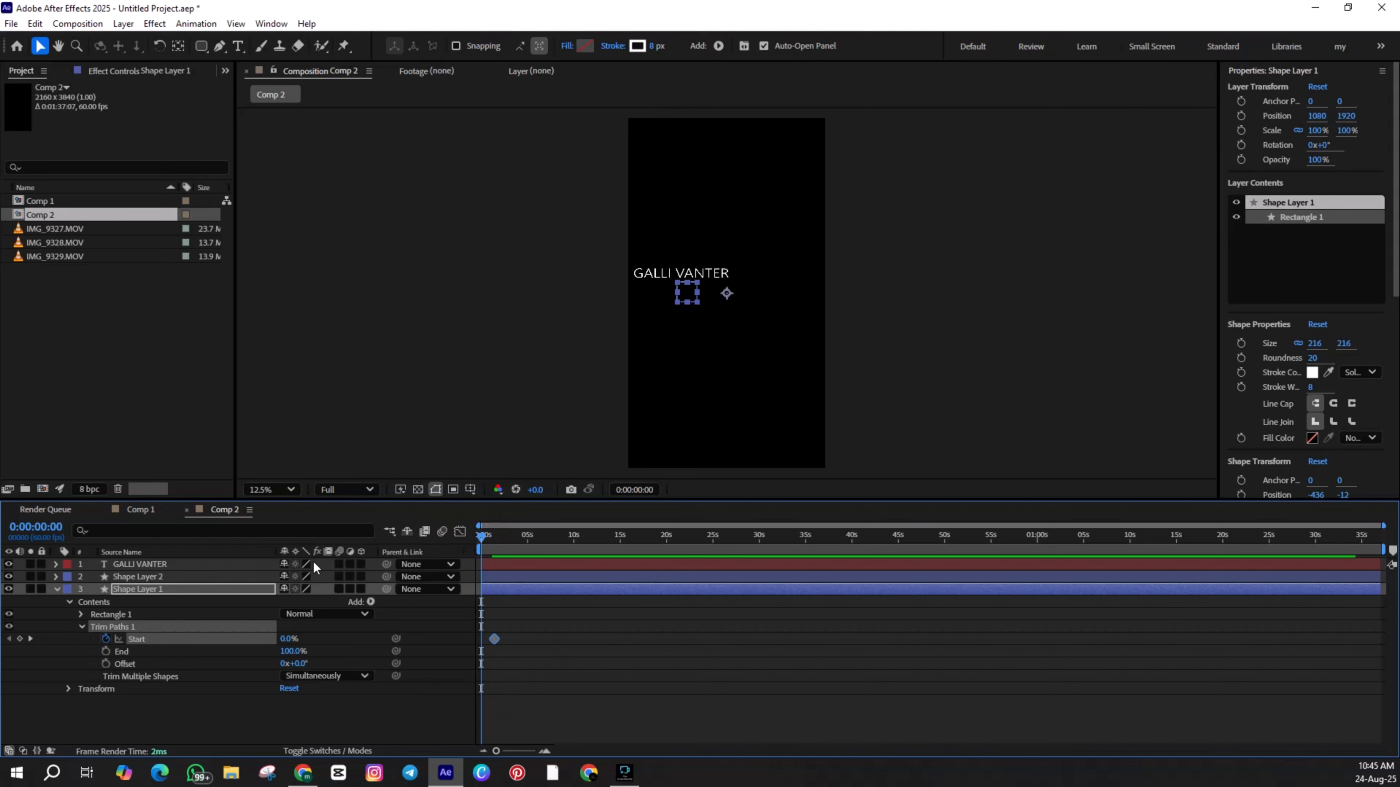
drag(291, 645, 405, 646)
click(532, 712)
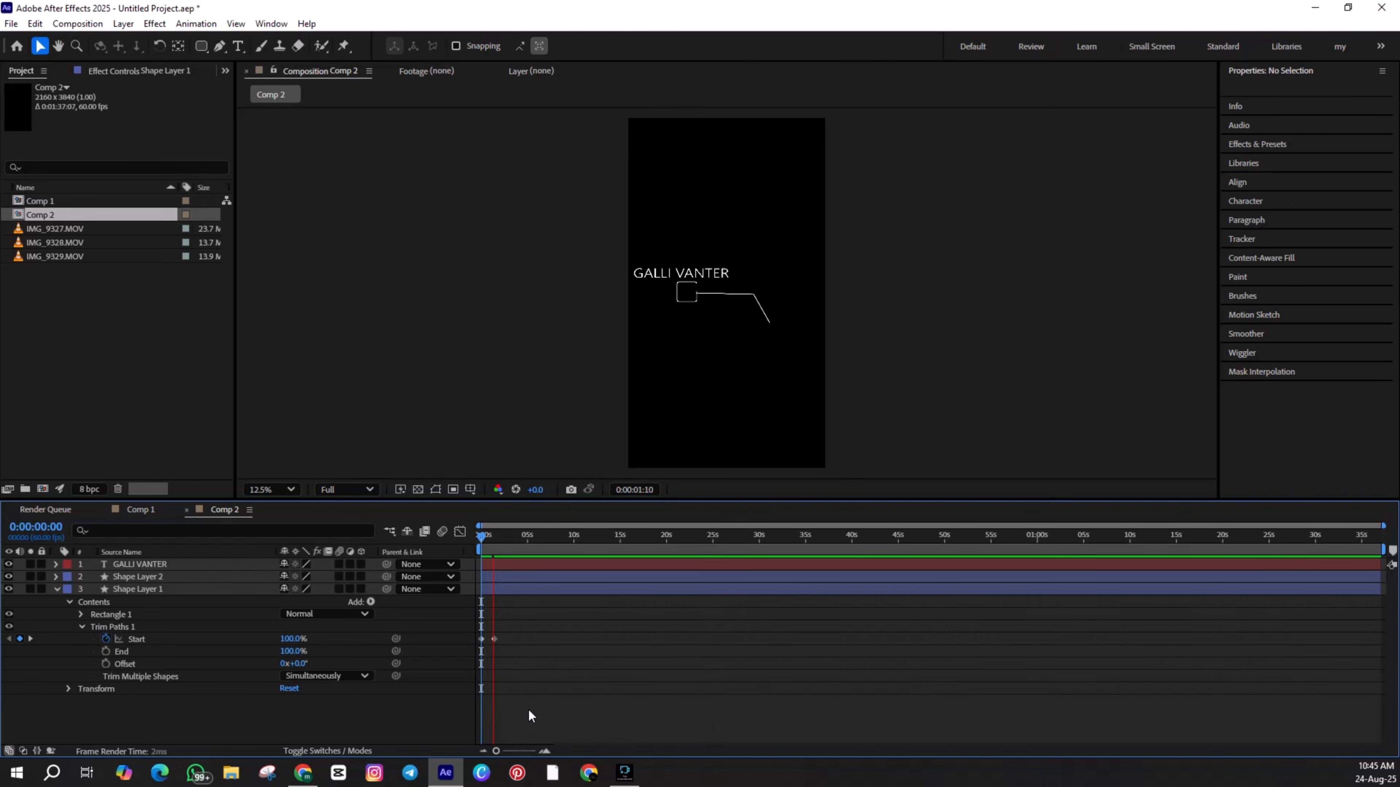
key(space)
drag(521, 630, 473, 659)
Keyframe the GALLI VANTER layer's Opacity at 100% at 0:00:01:58 and 0% at 0 seconds
click(57, 589)
click(505, 565)
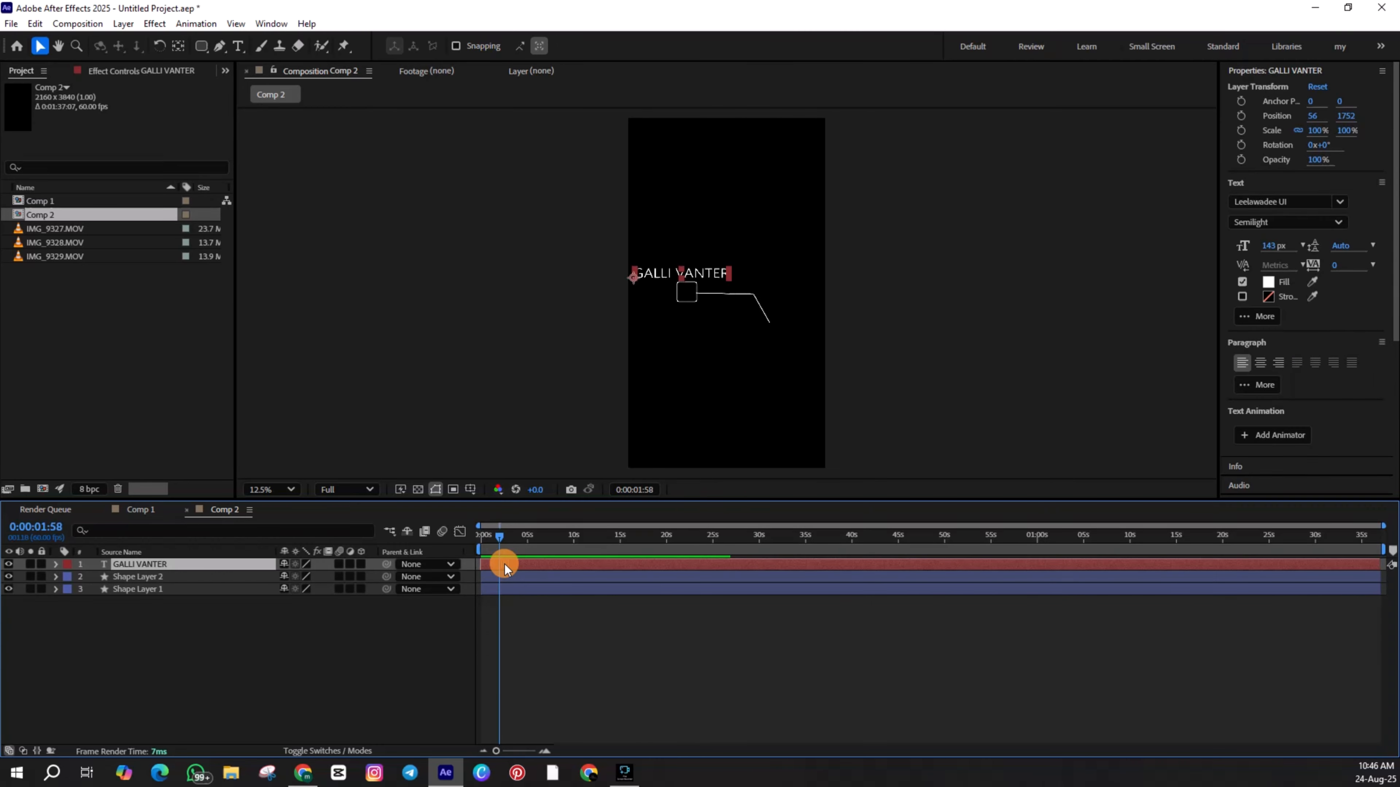
click(56, 565)
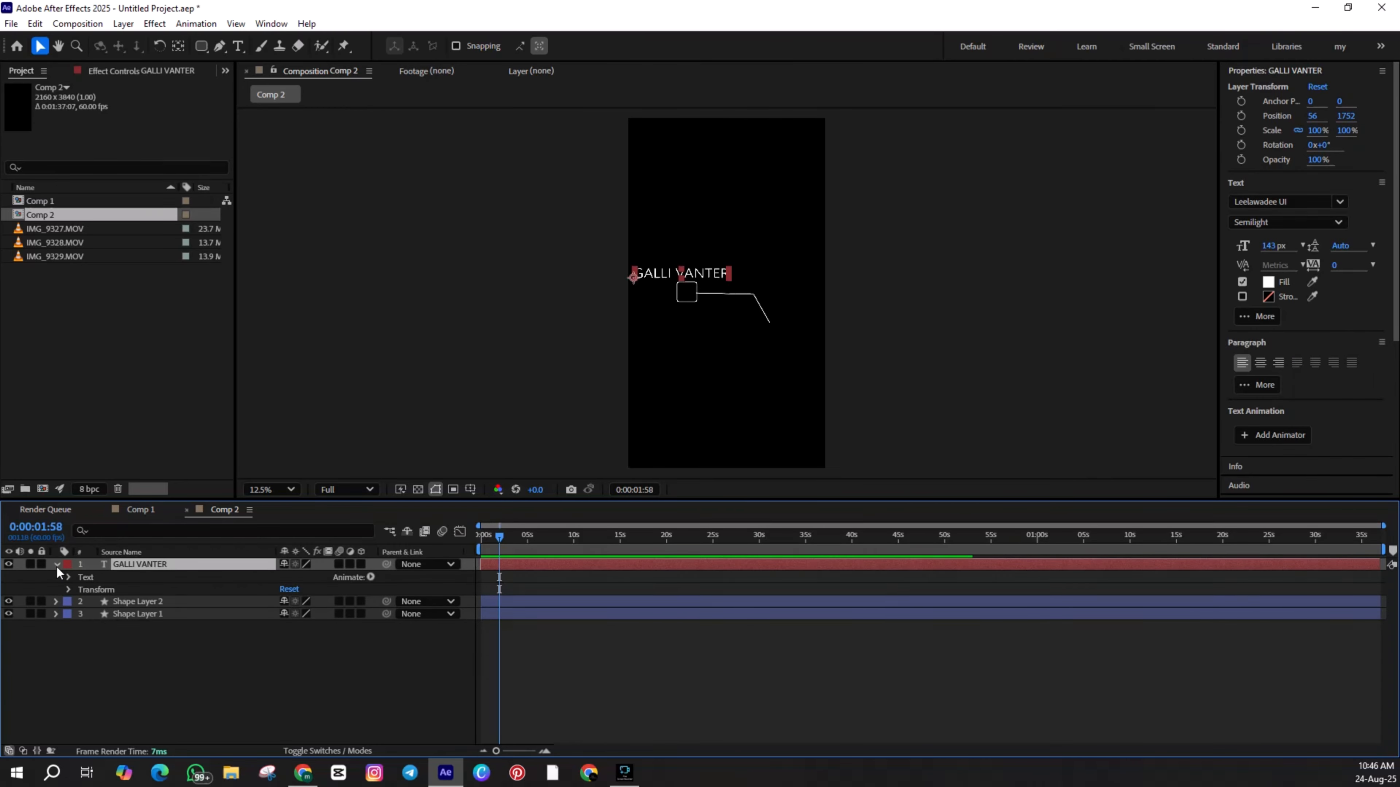
click(68, 590)
click(93, 651)
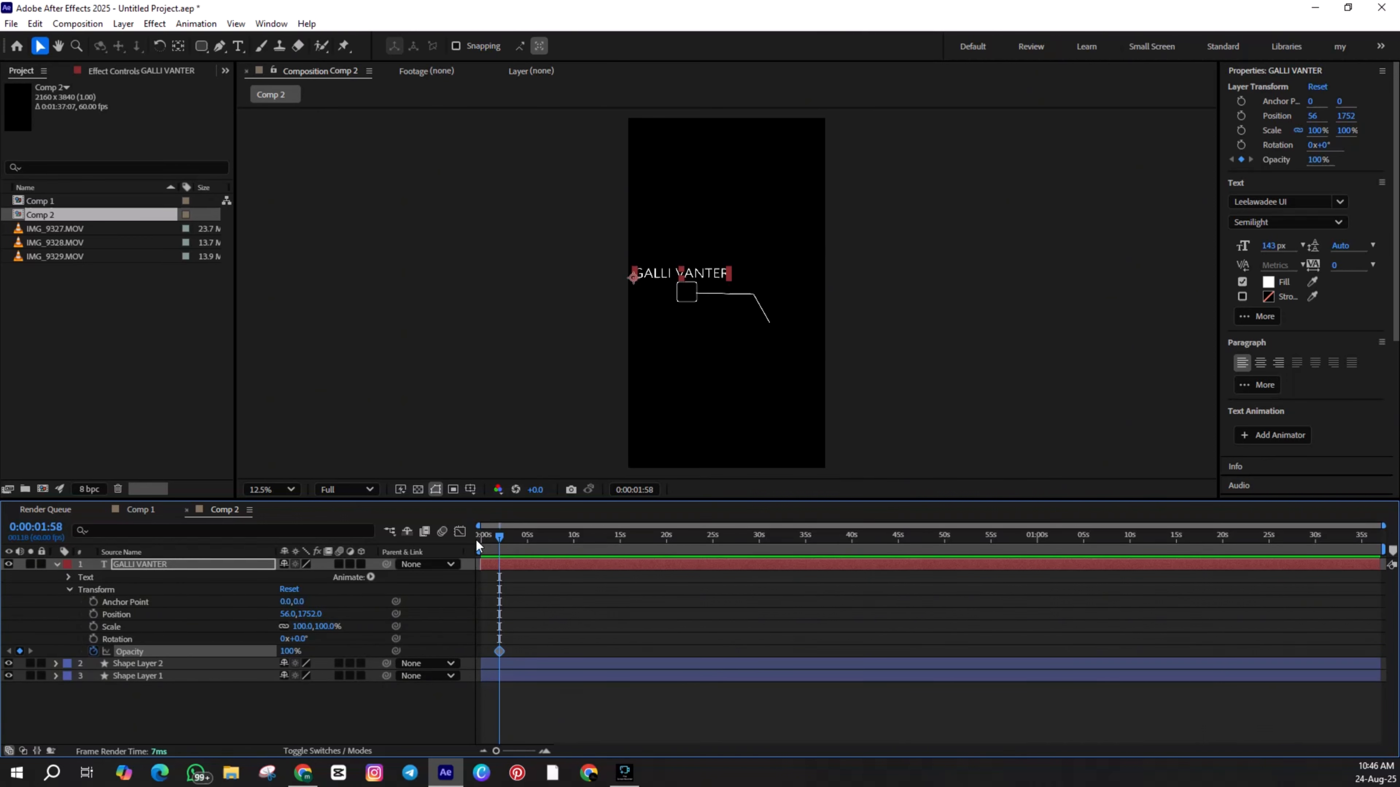
drag(498, 540, 478, 551)
drag(290, 651, 50, 648)
Apply Easy Ease to both opacity keyframes of the GALLI VANTER layer and play back the callout animation
drag(502, 652, 450, 669)
key(F9)
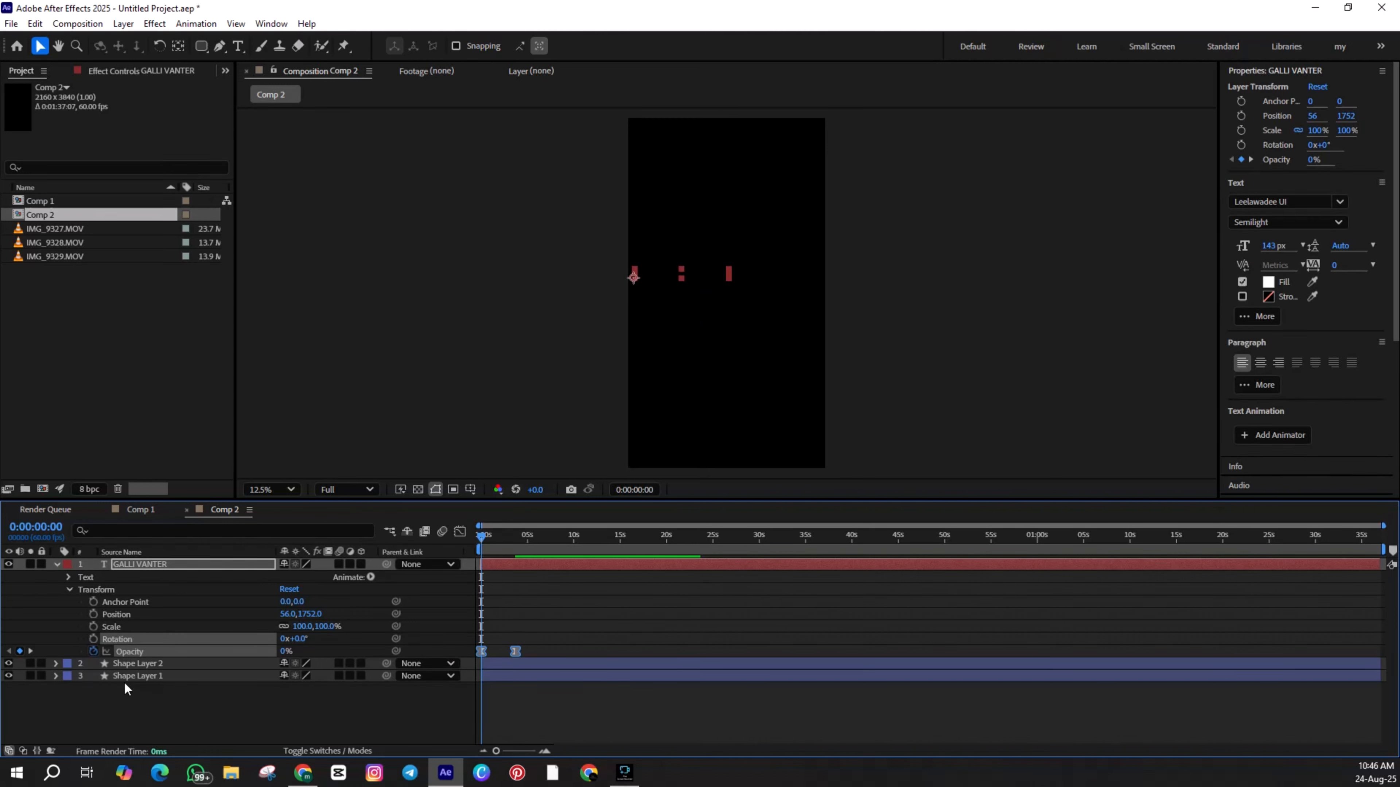
click(56, 676)
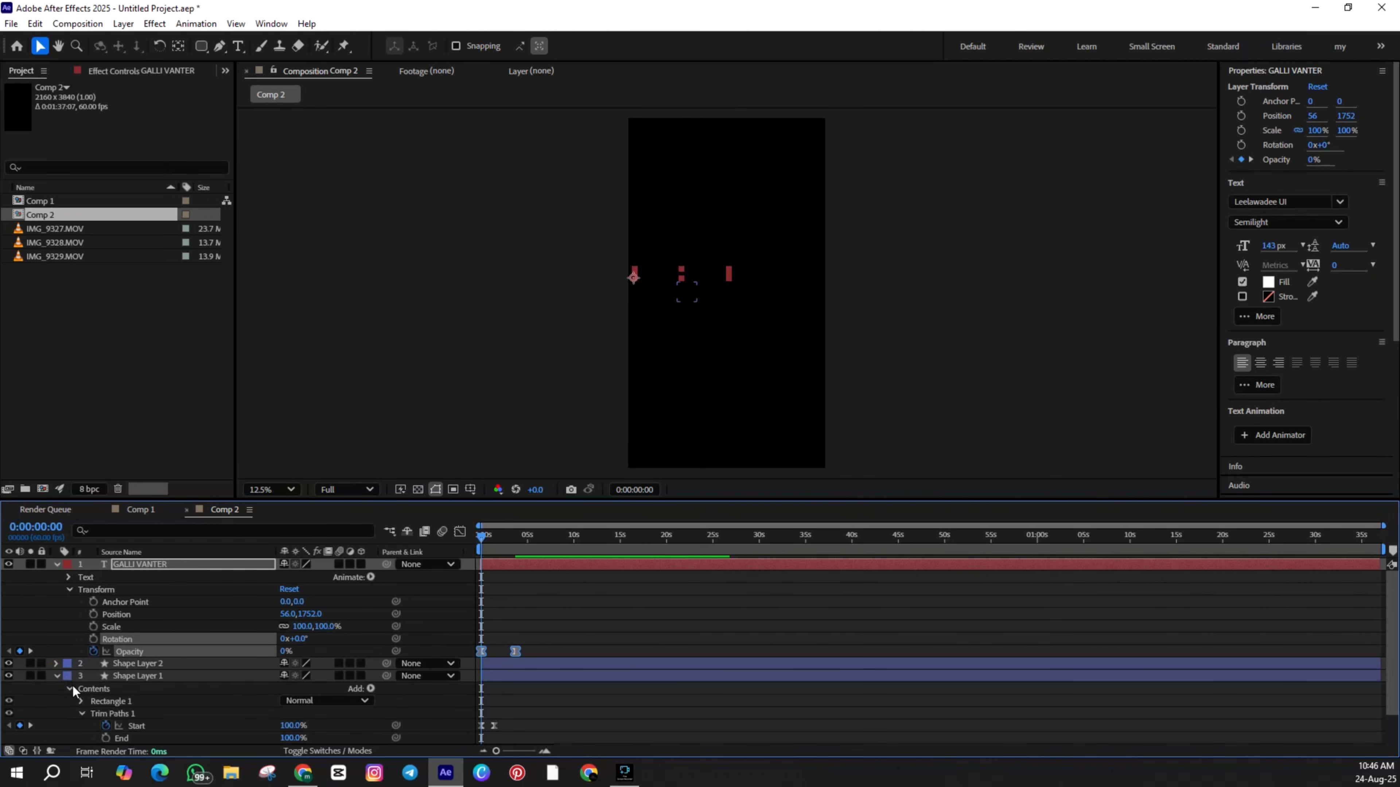
click(518, 676)
key(space)
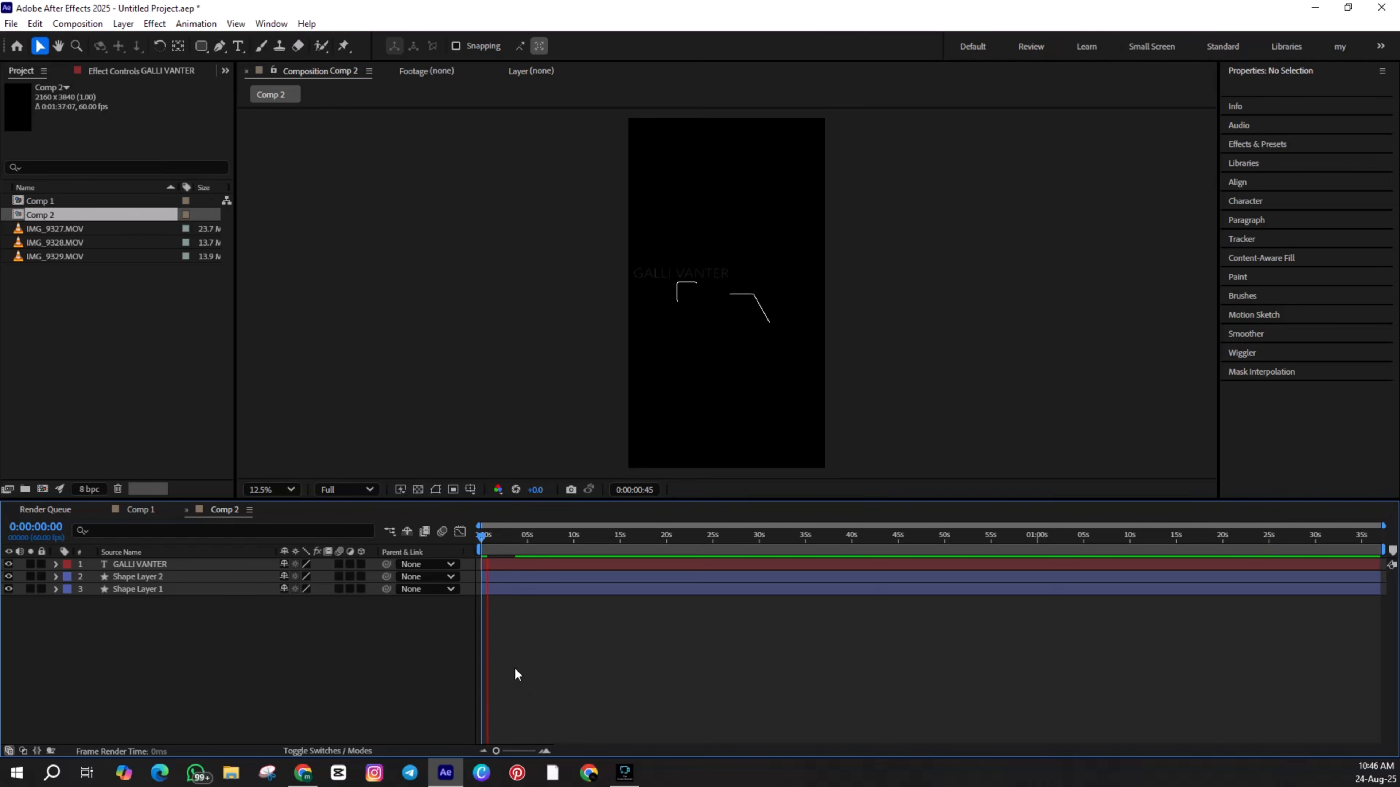
key(space)
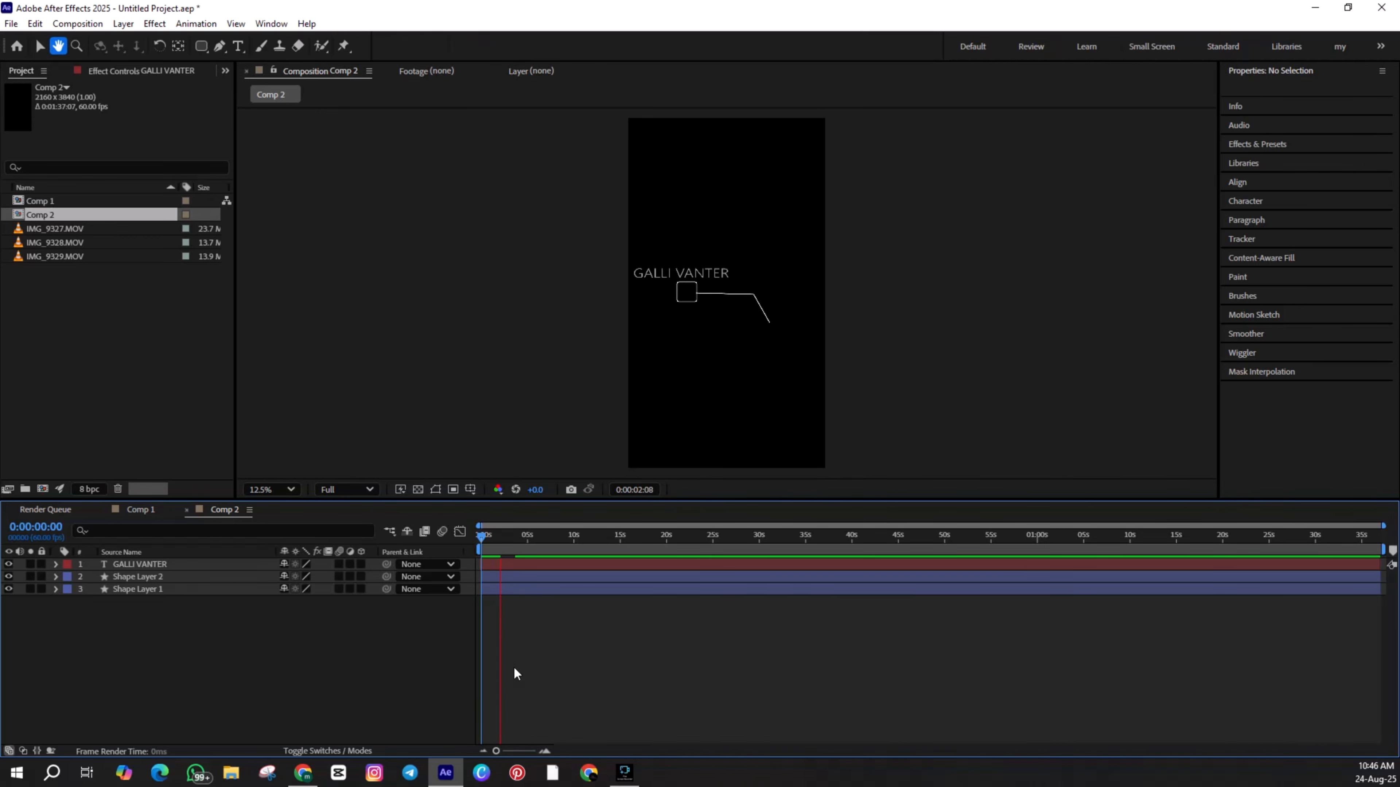
Open Comp 1 and run the 3D Camera Tracker on the IMG_9328.MOV clip
click(140, 509)
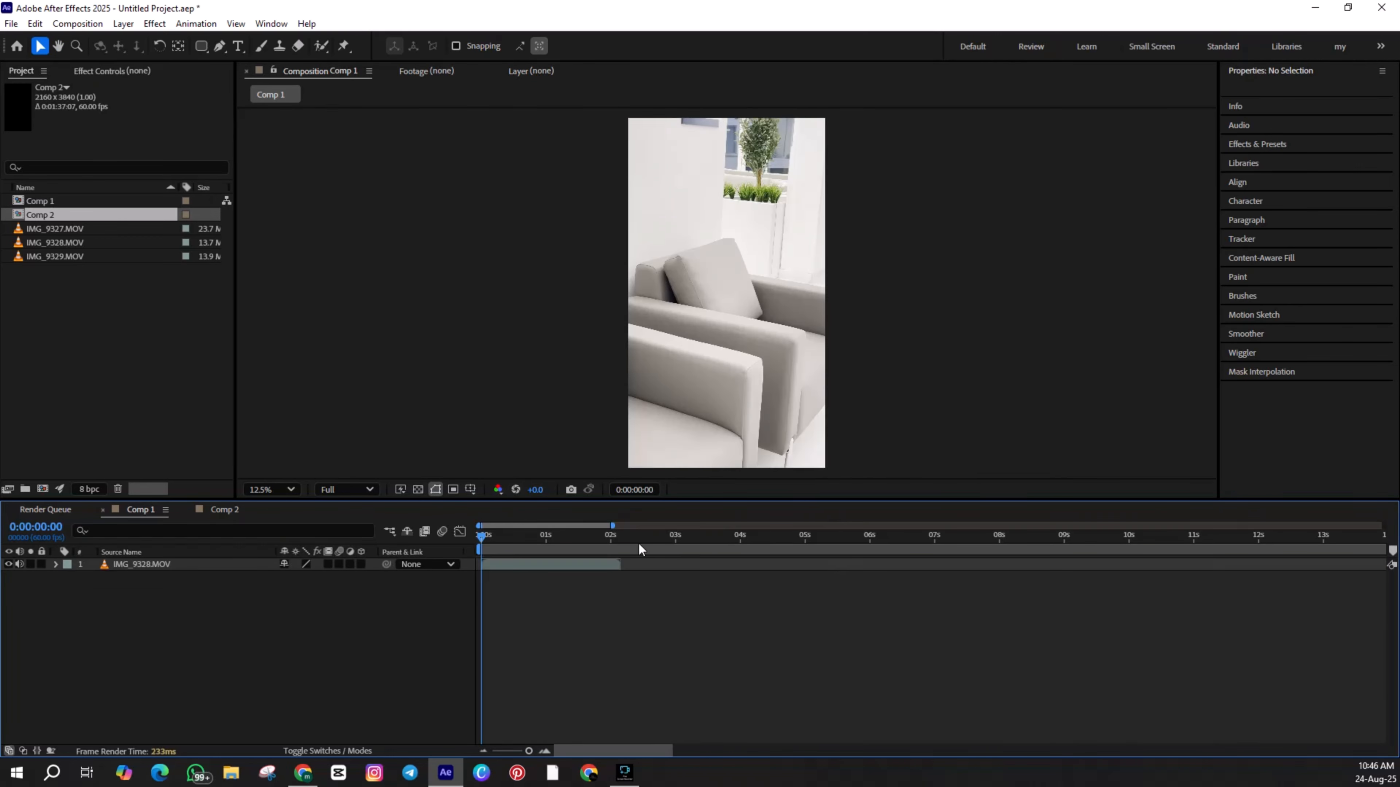
click(568, 564)
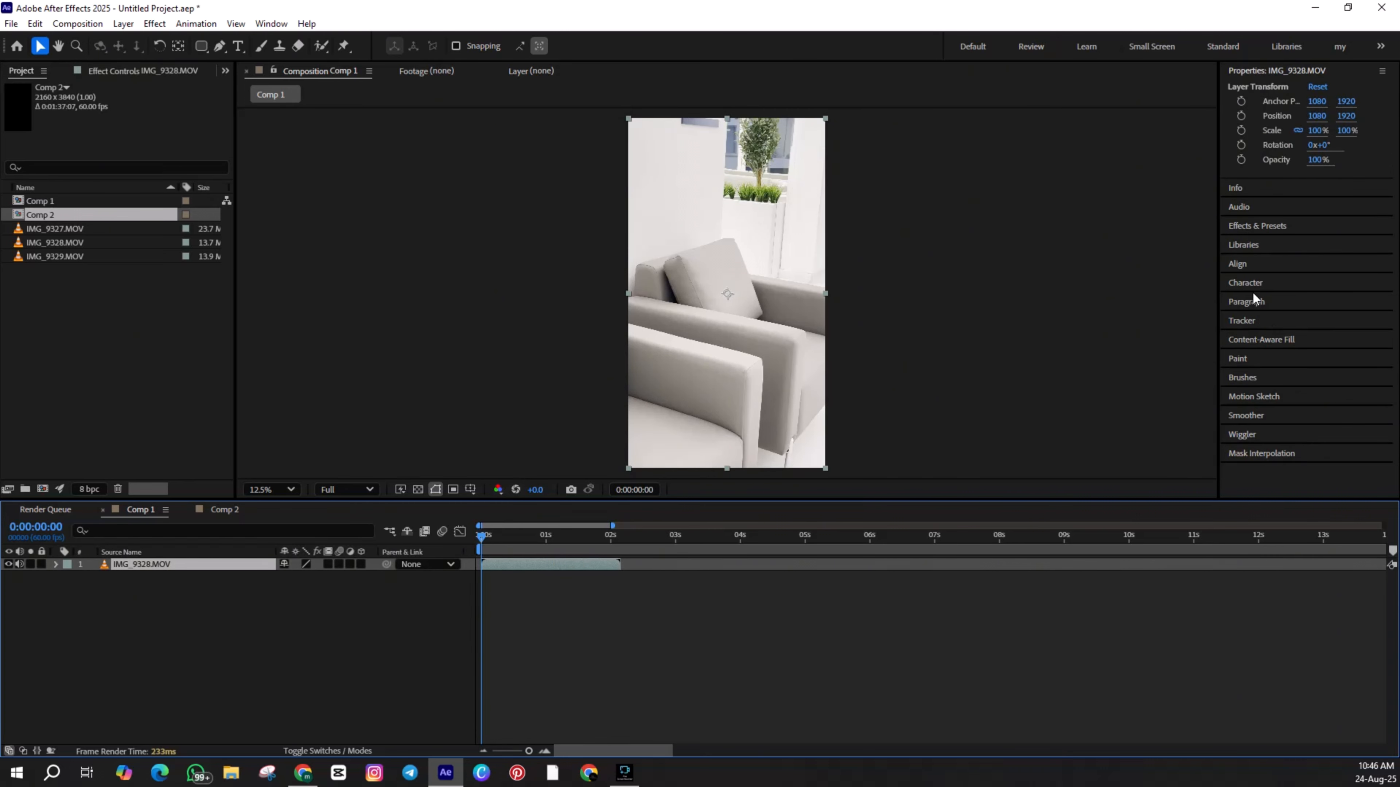
click(1245, 321)
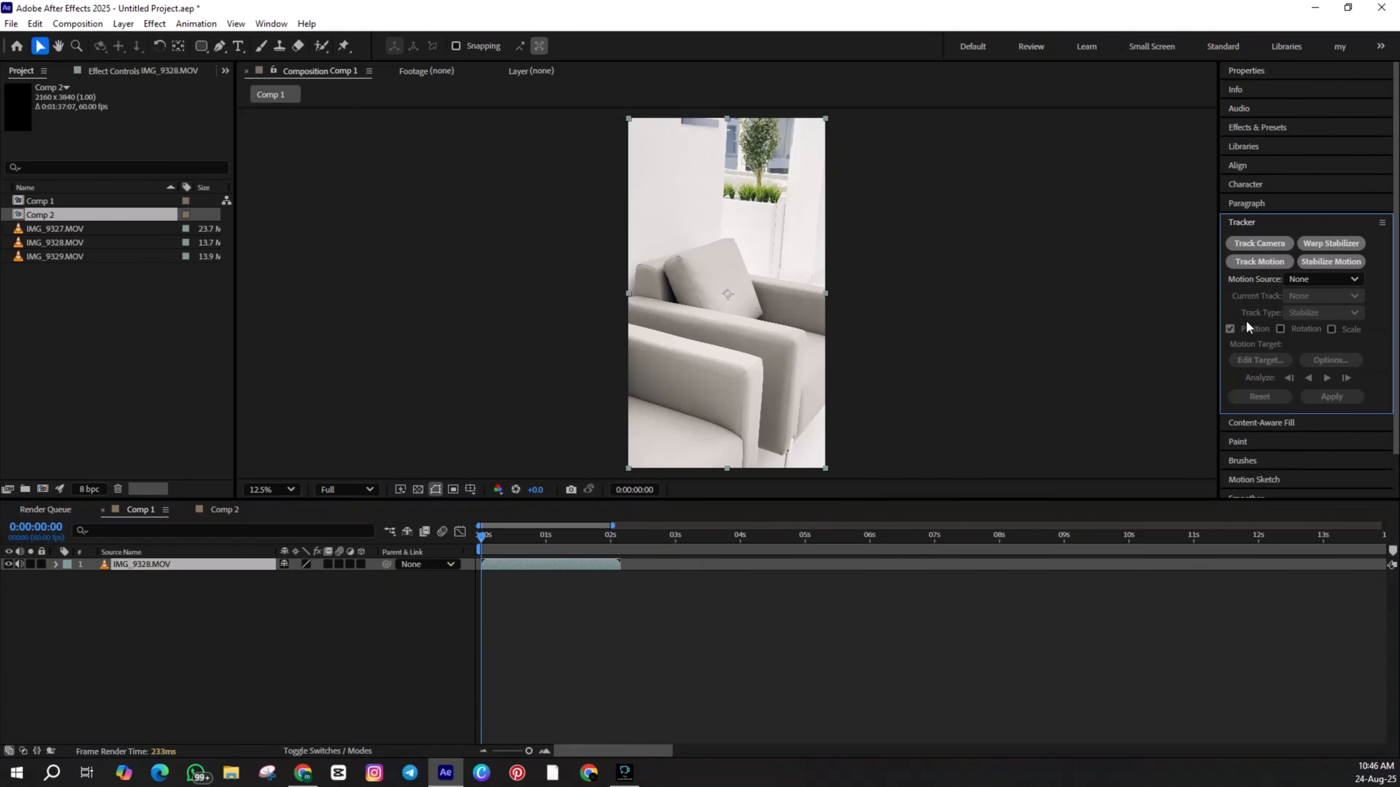
click(1262, 245)
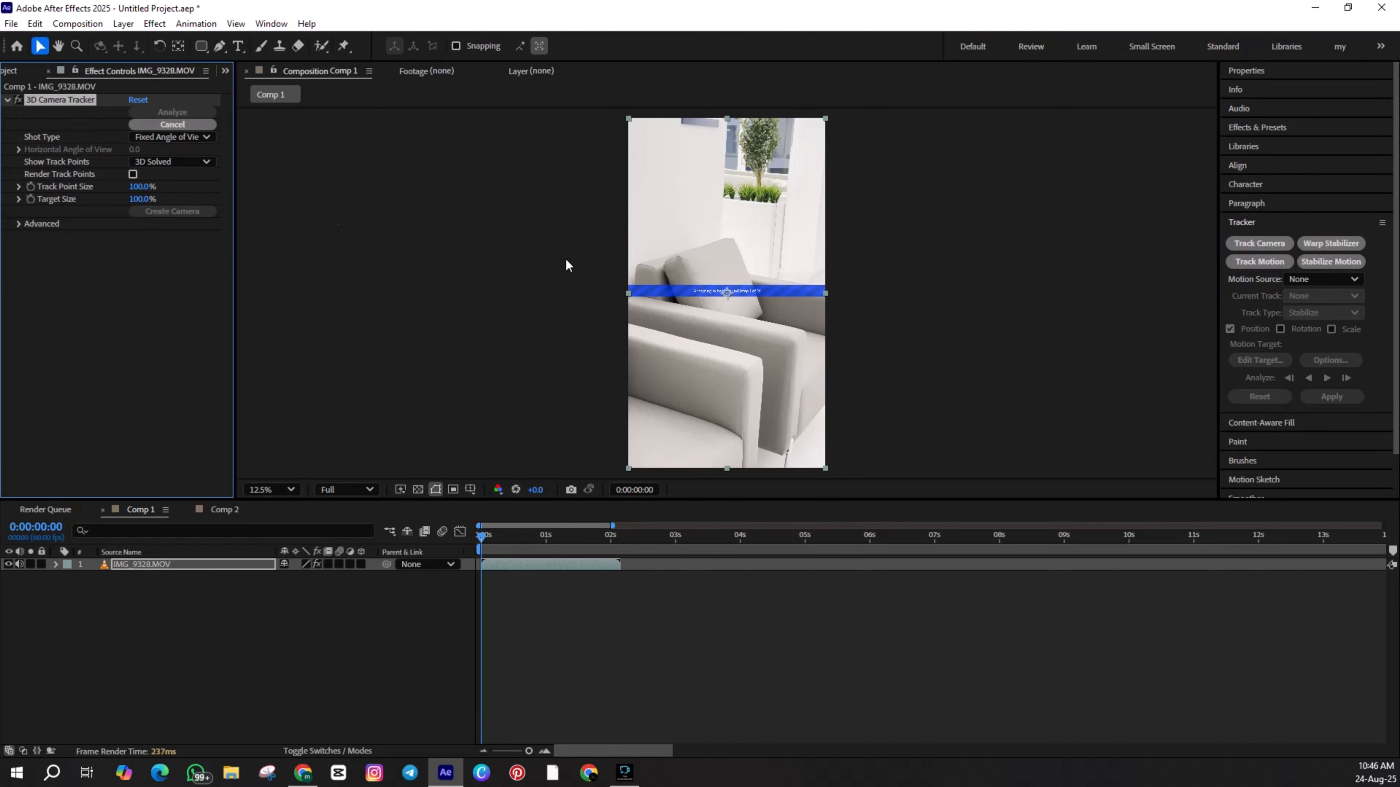
scroll(699, 288, up, 2)
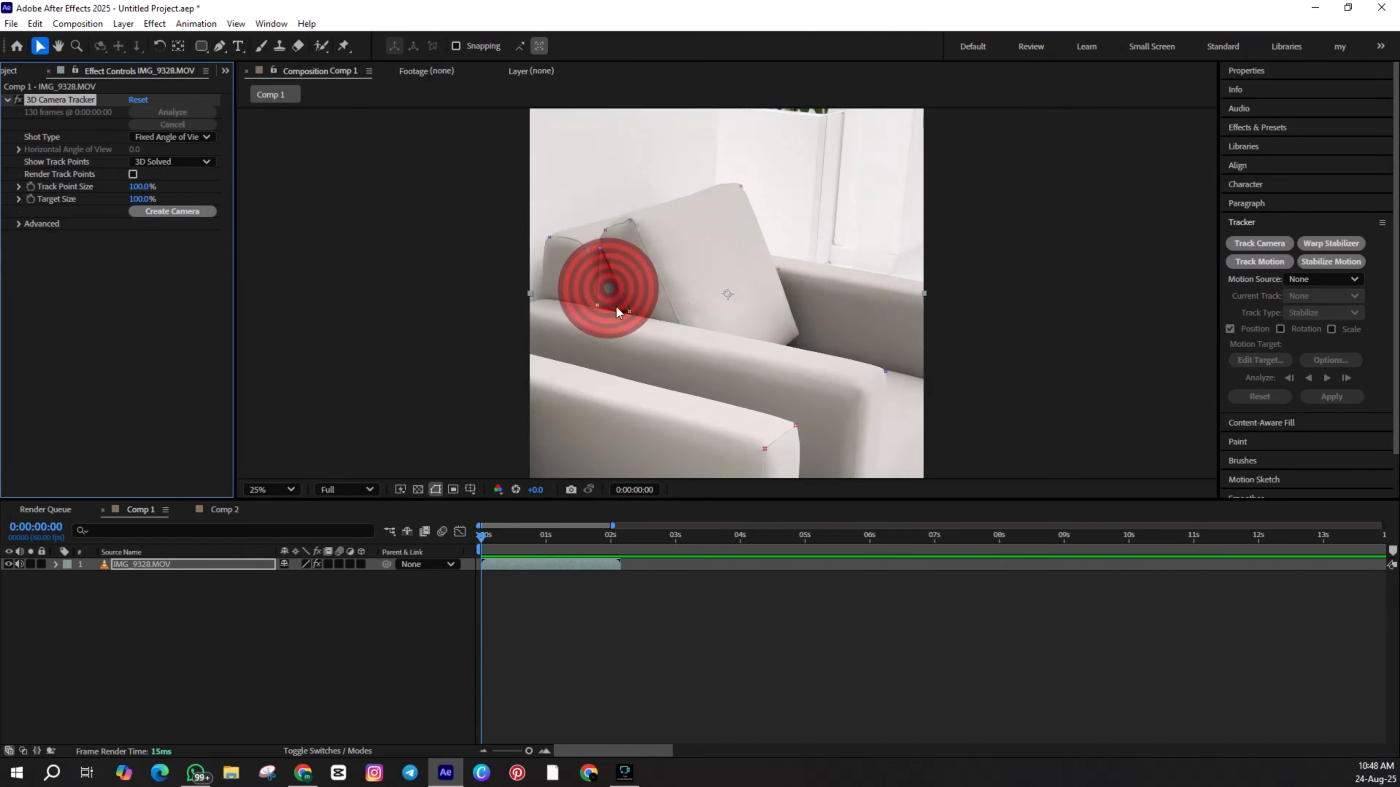
scroll(683, 342, down, 1)
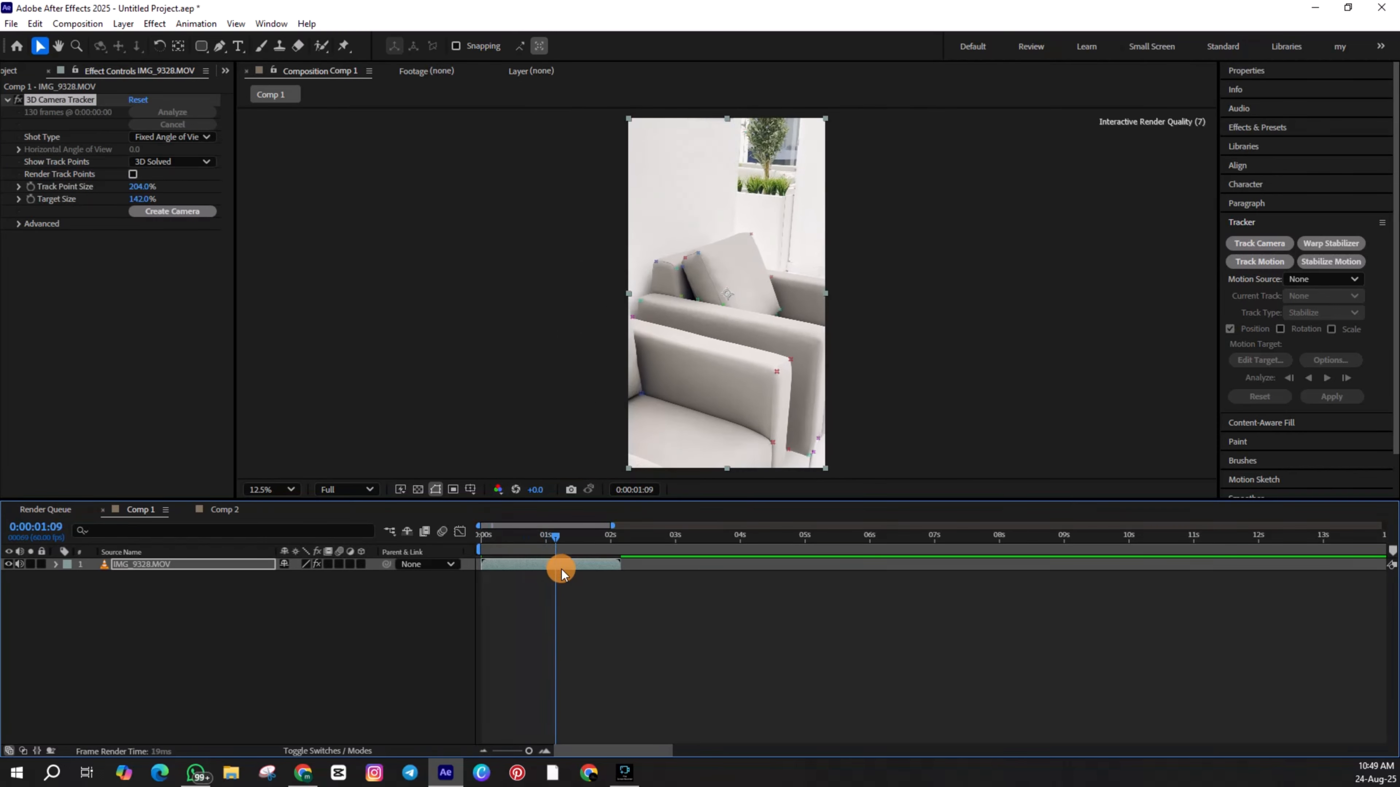
Create a text and camera from the track points around the armchair's armrest at 0 seconds
drag(559, 568, 480, 545)
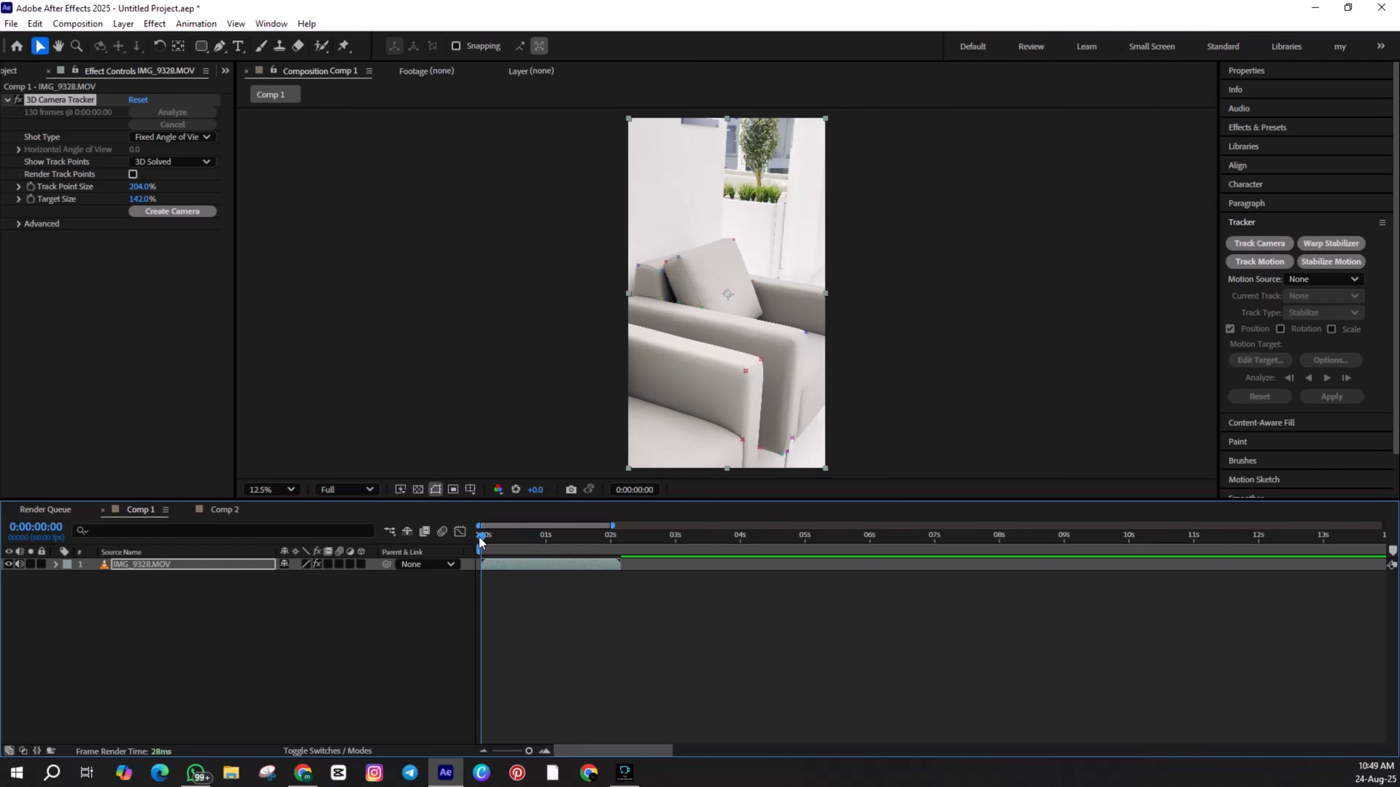
click(754, 325)
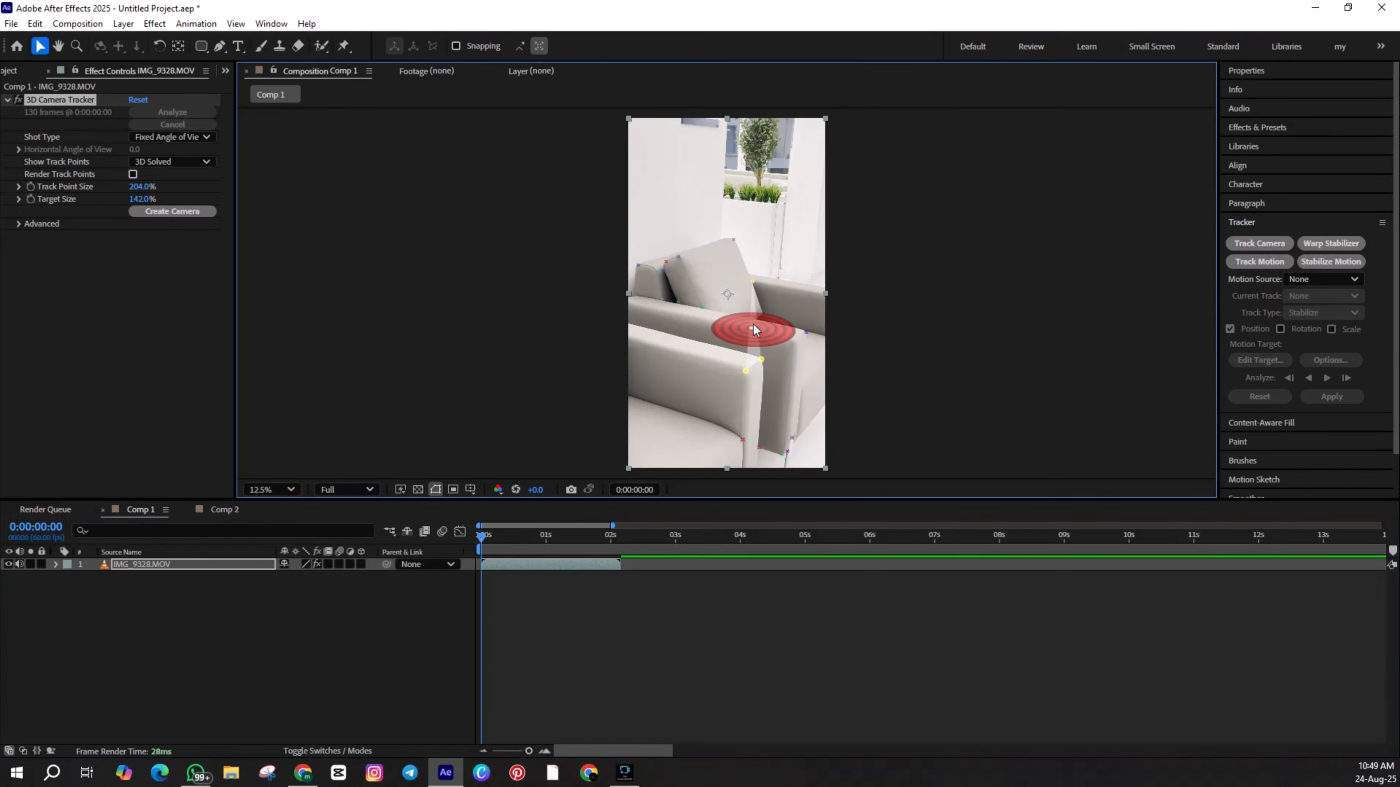
right_click(754, 325)
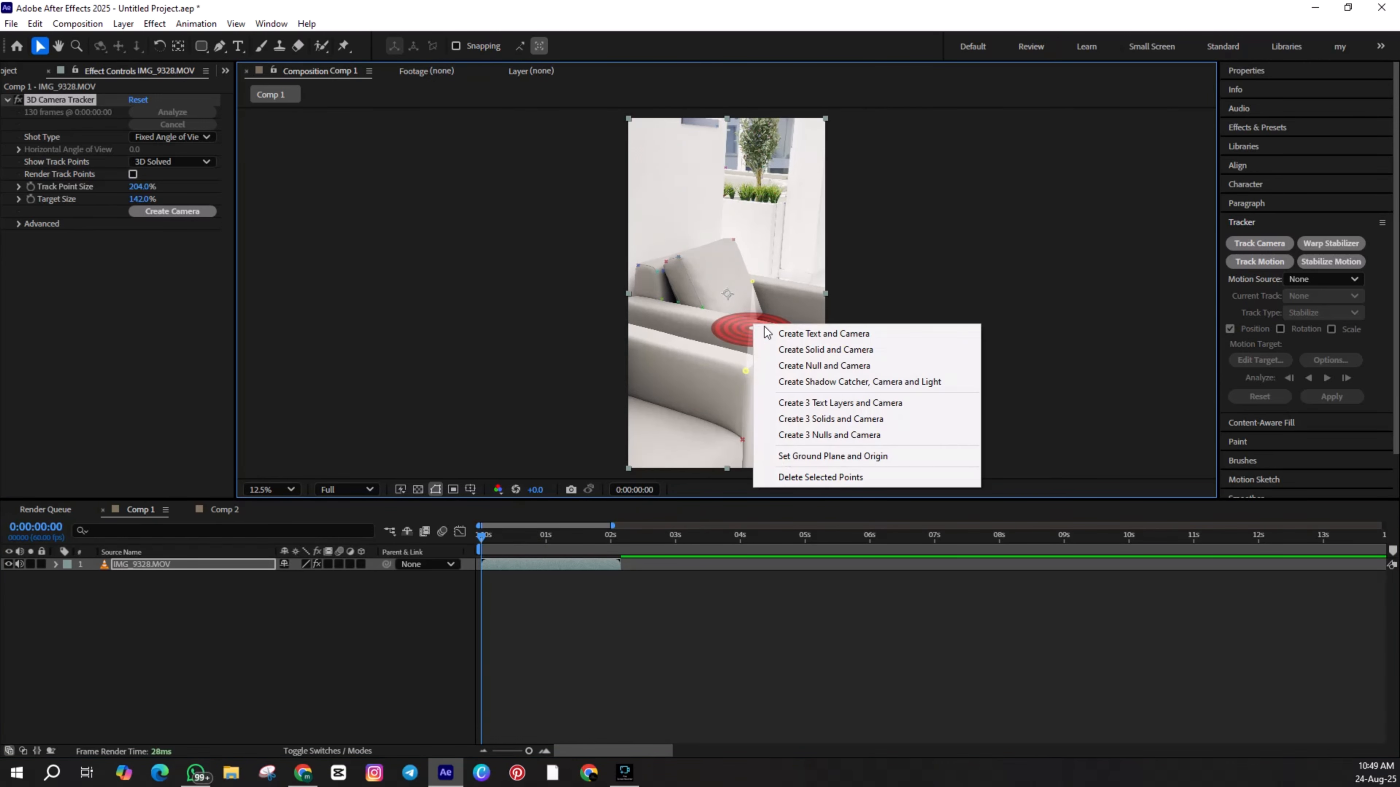
click(799, 333)
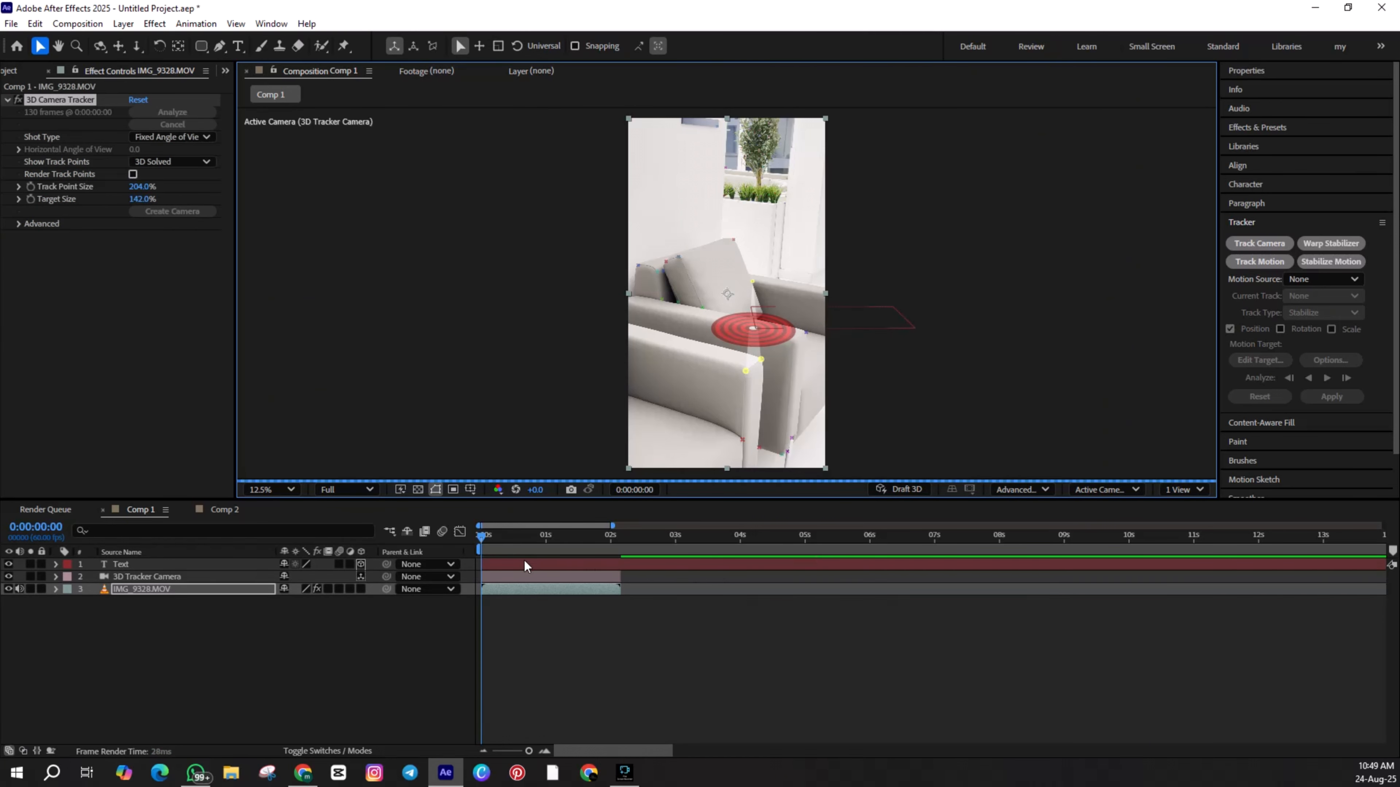
Rotate the tracked Text layer upright so it faces the camera, and preview it over the footage
click(524, 562)
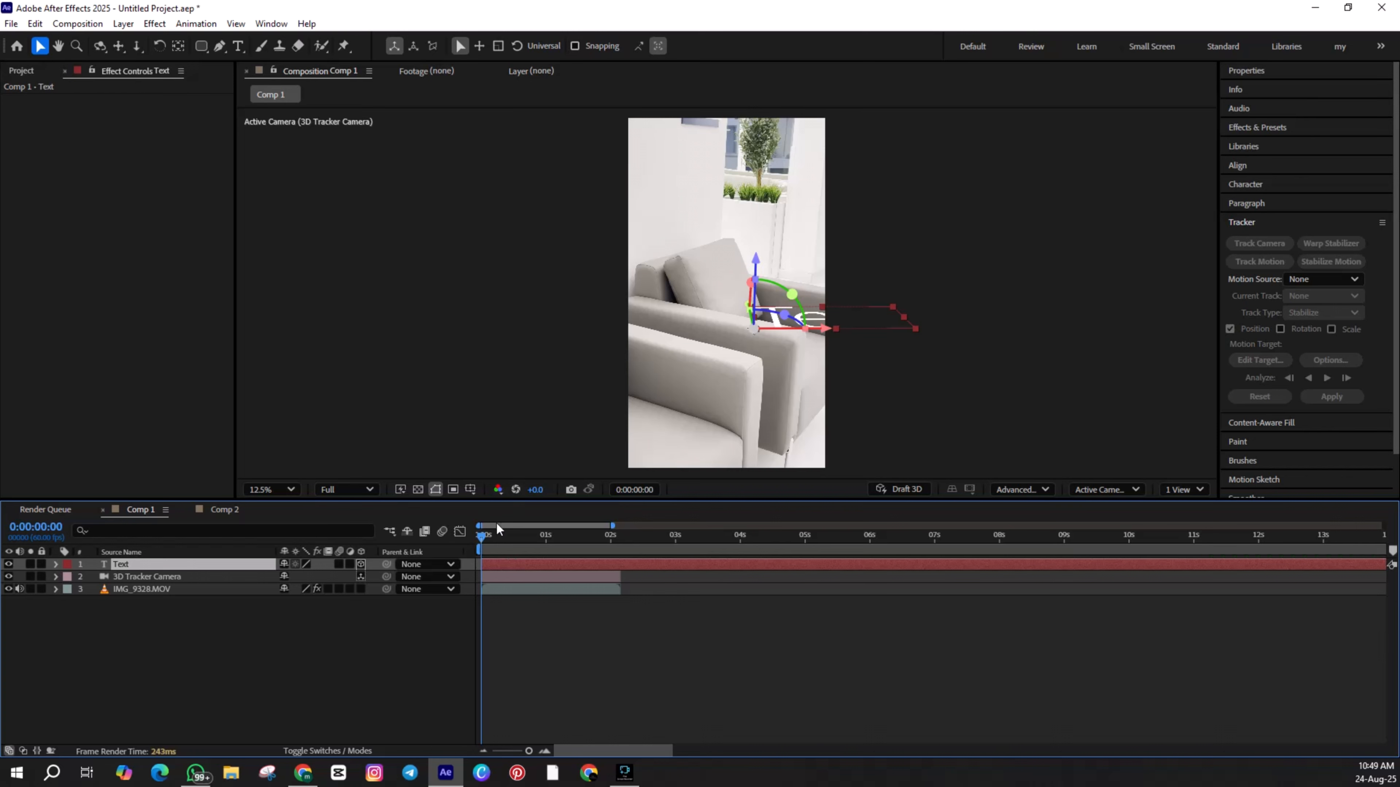
drag(754, 281, 828, 328)
click(445, 664)
key(space)
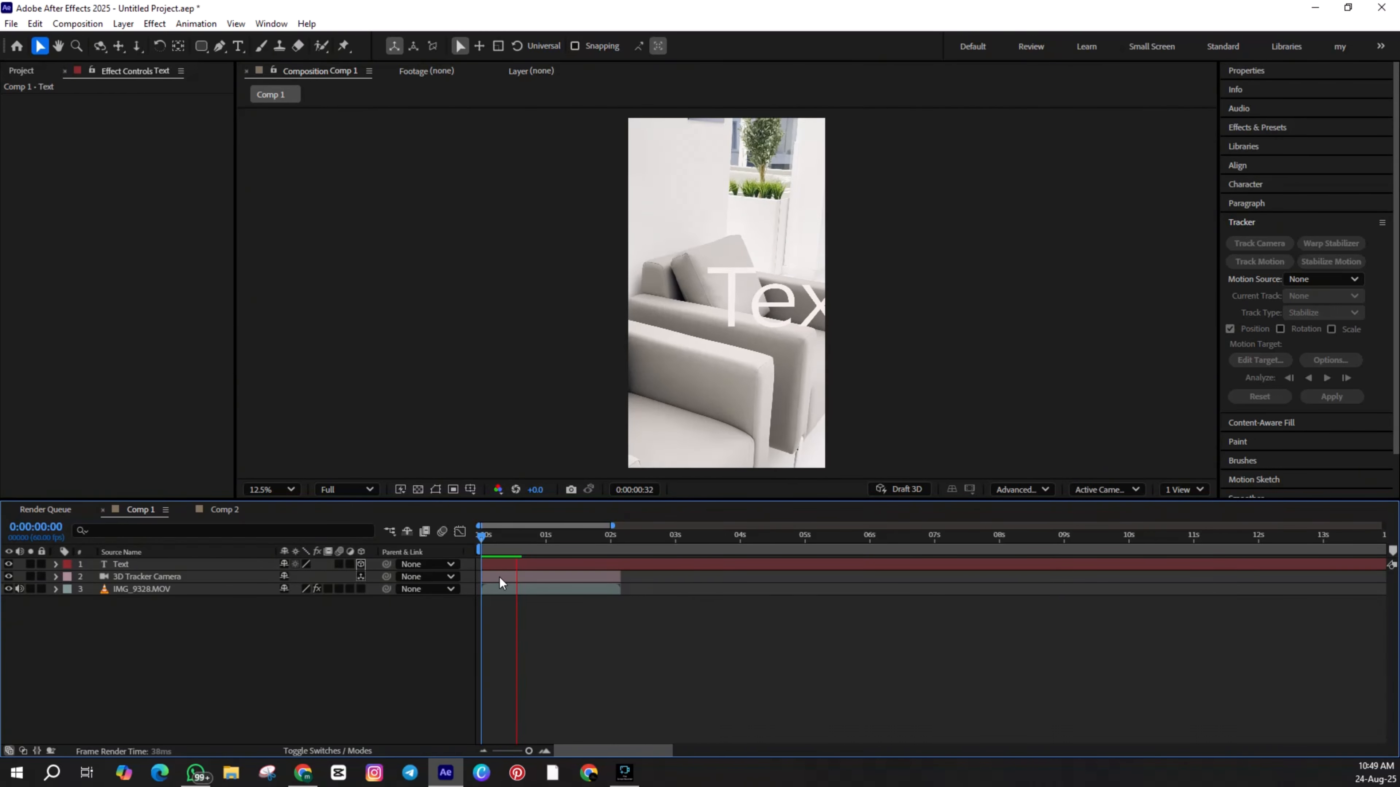
key(space)
Add Comp 2 to Comp 1 above the Text layer and make it a 3D layer
click(21, 71)
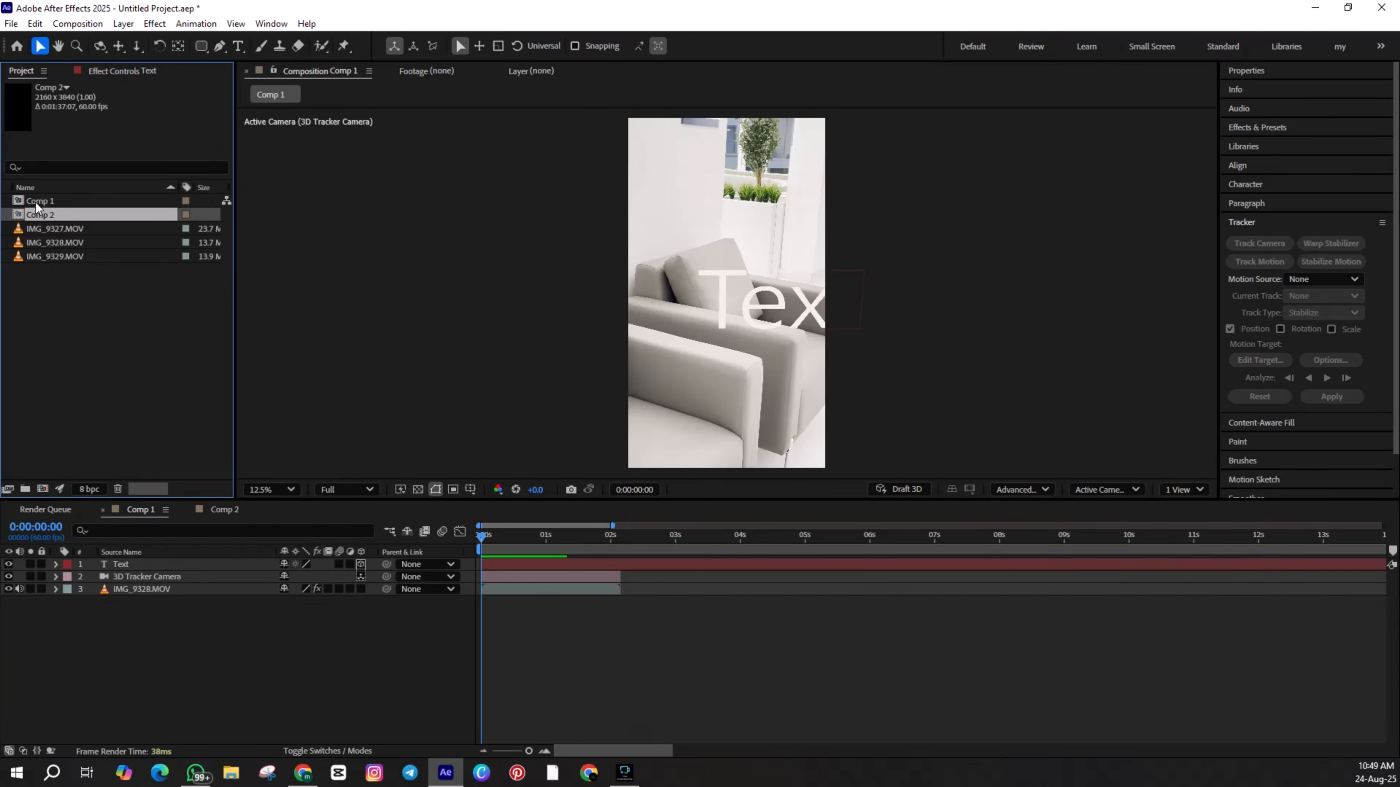
drag(39, 215, 481, 558)
right_click(509, 564)
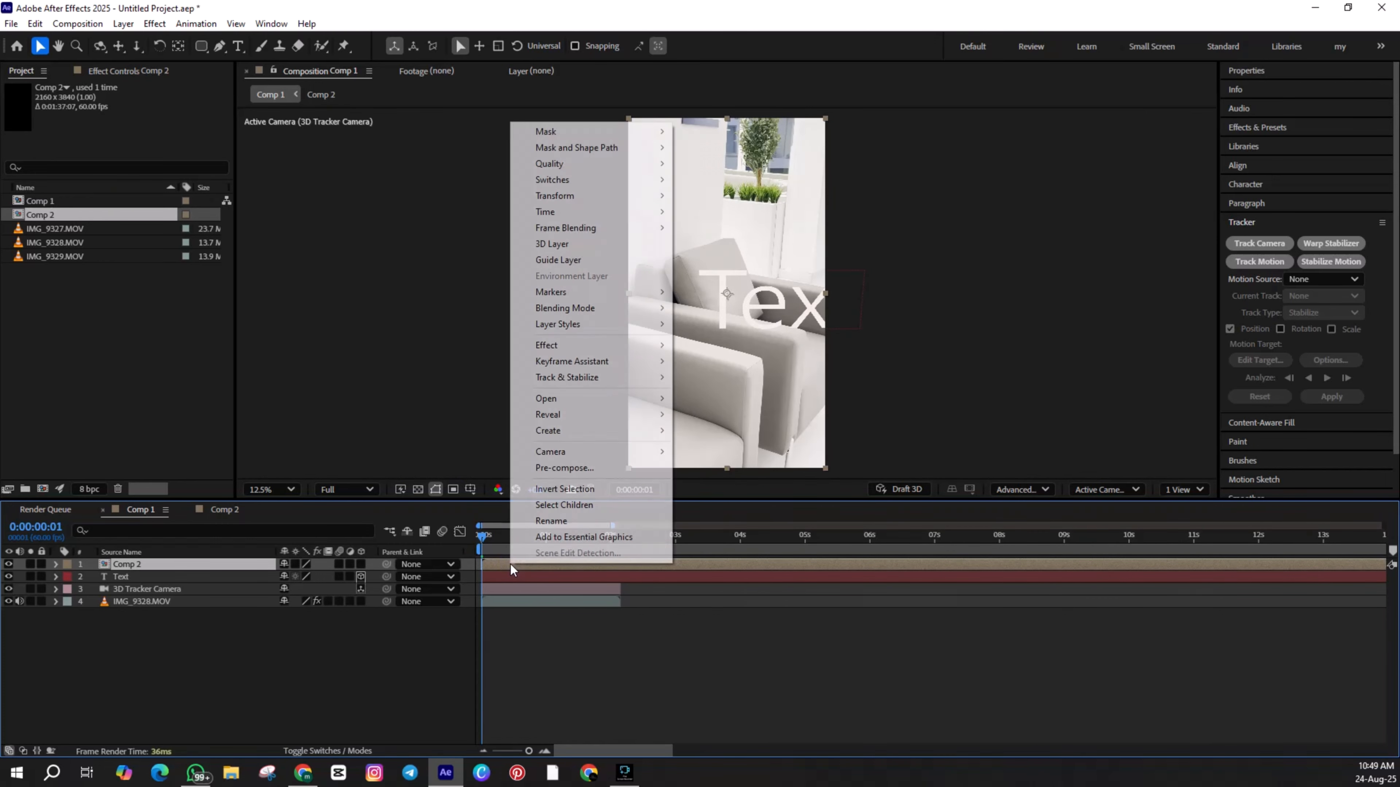
click(557, 244)
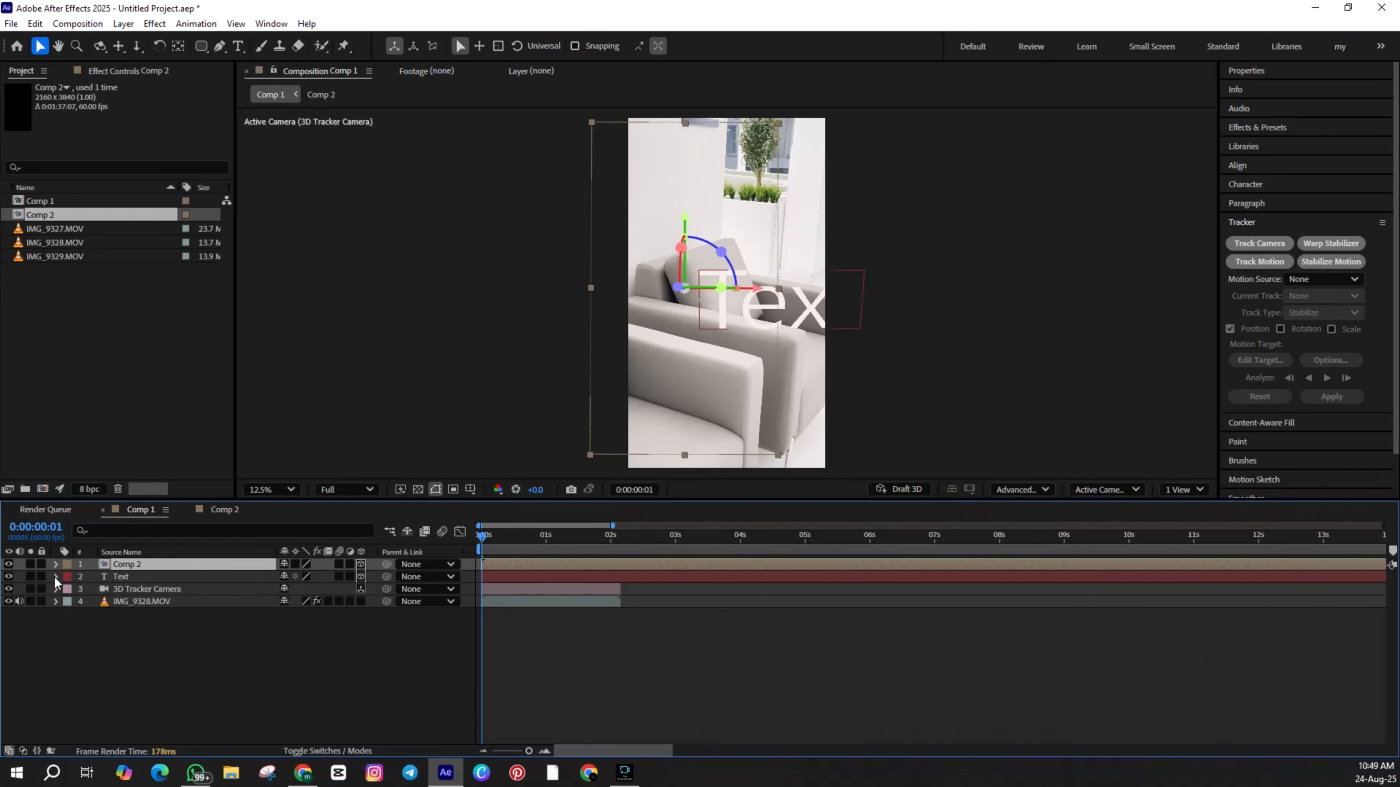
Copy the Text layer's Position and paste it onto the Comp 2 layer's Position
click(55, 577)
click(69, 600)
click(116, 625)
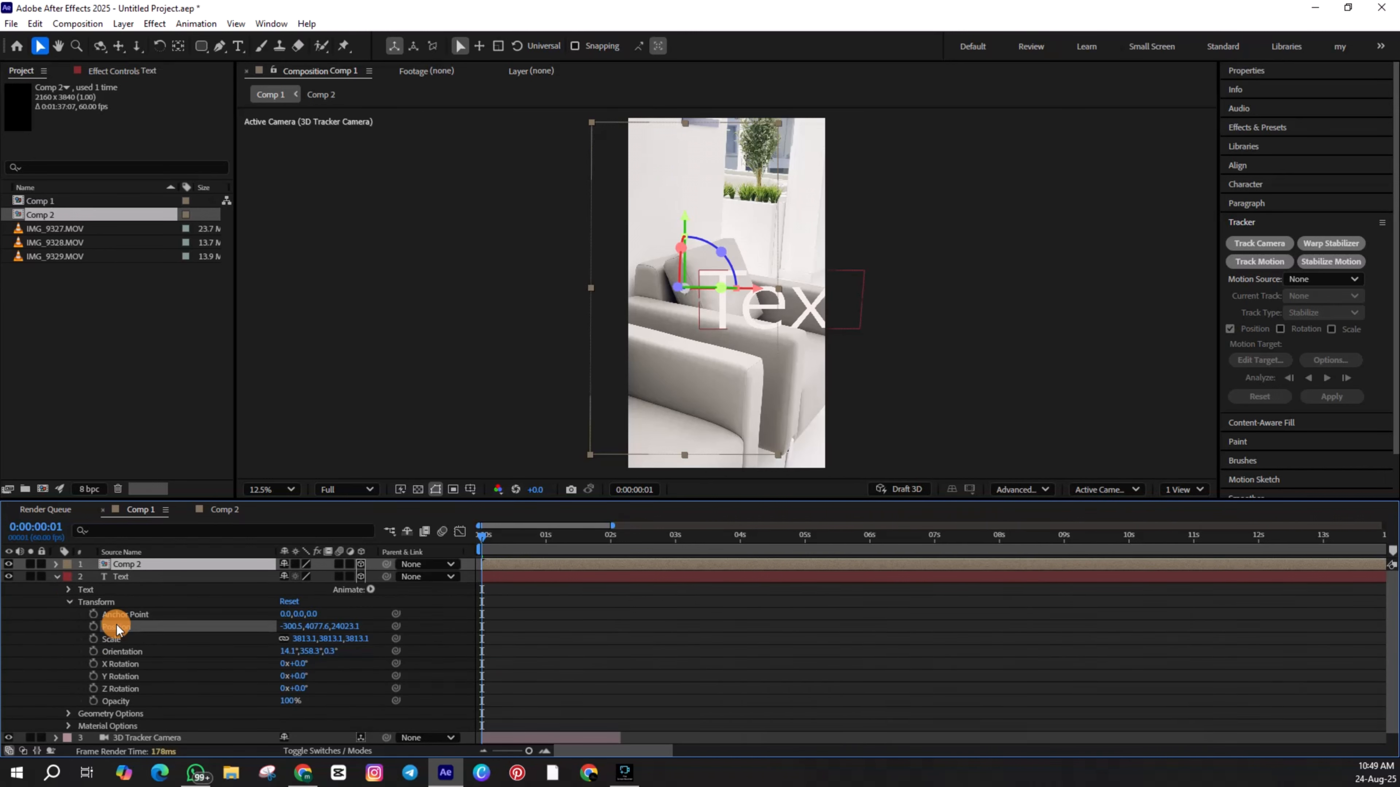
click(55, 575)
click(58, 564)
click(73, 575)
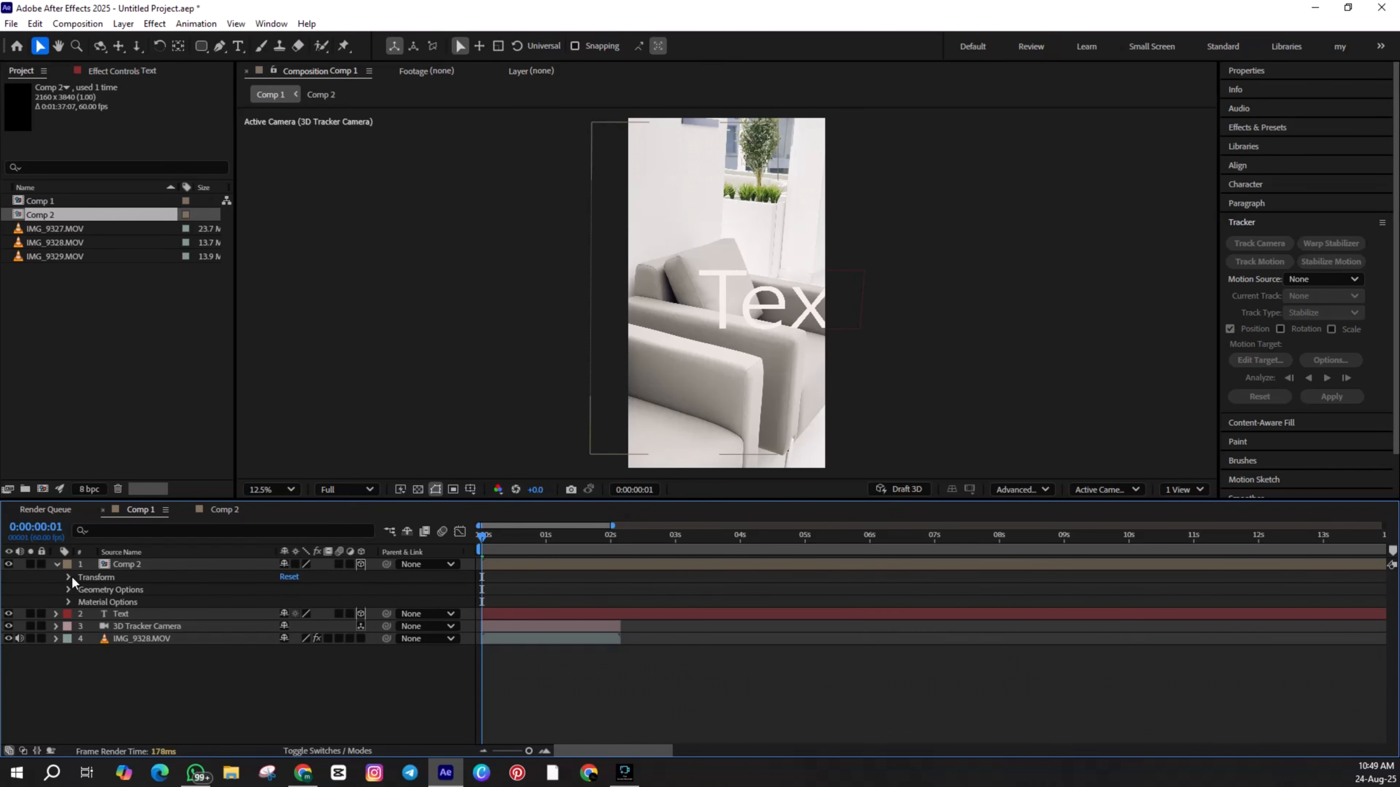
click(70, 578)
click(126, 602)
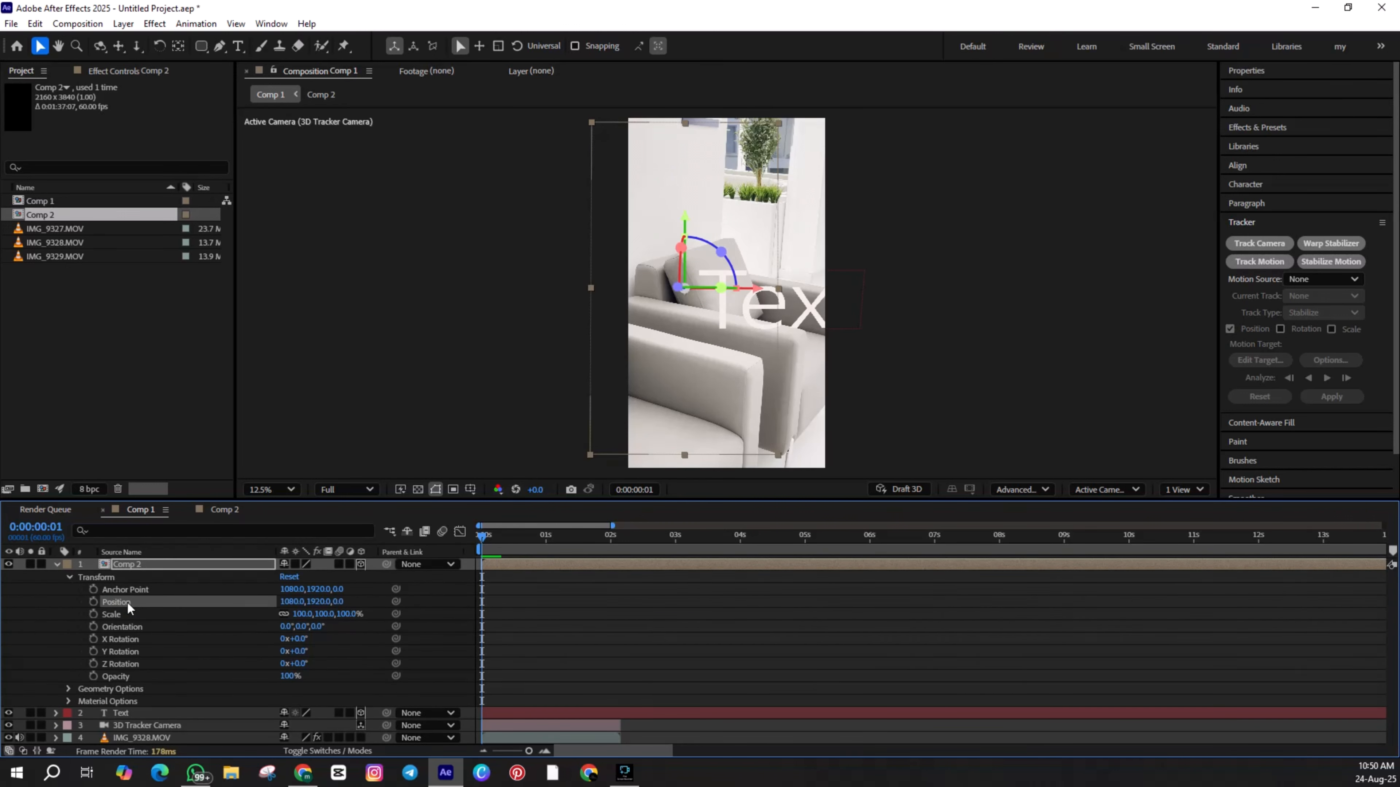
key(ctrl+v)
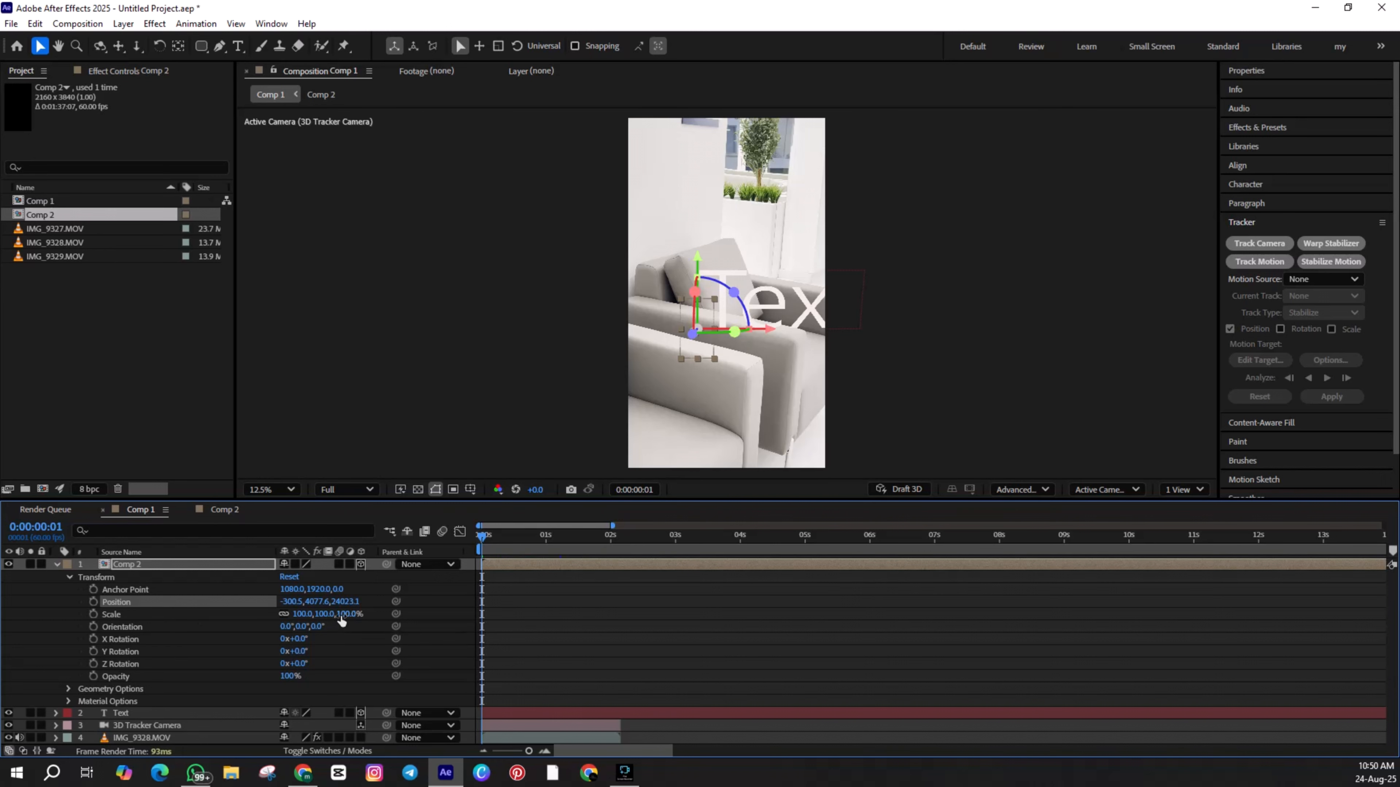
Scale the Comp 2 layer to 350% and play back the tracked callout over the footage
drag(341, 618, 561, 640)
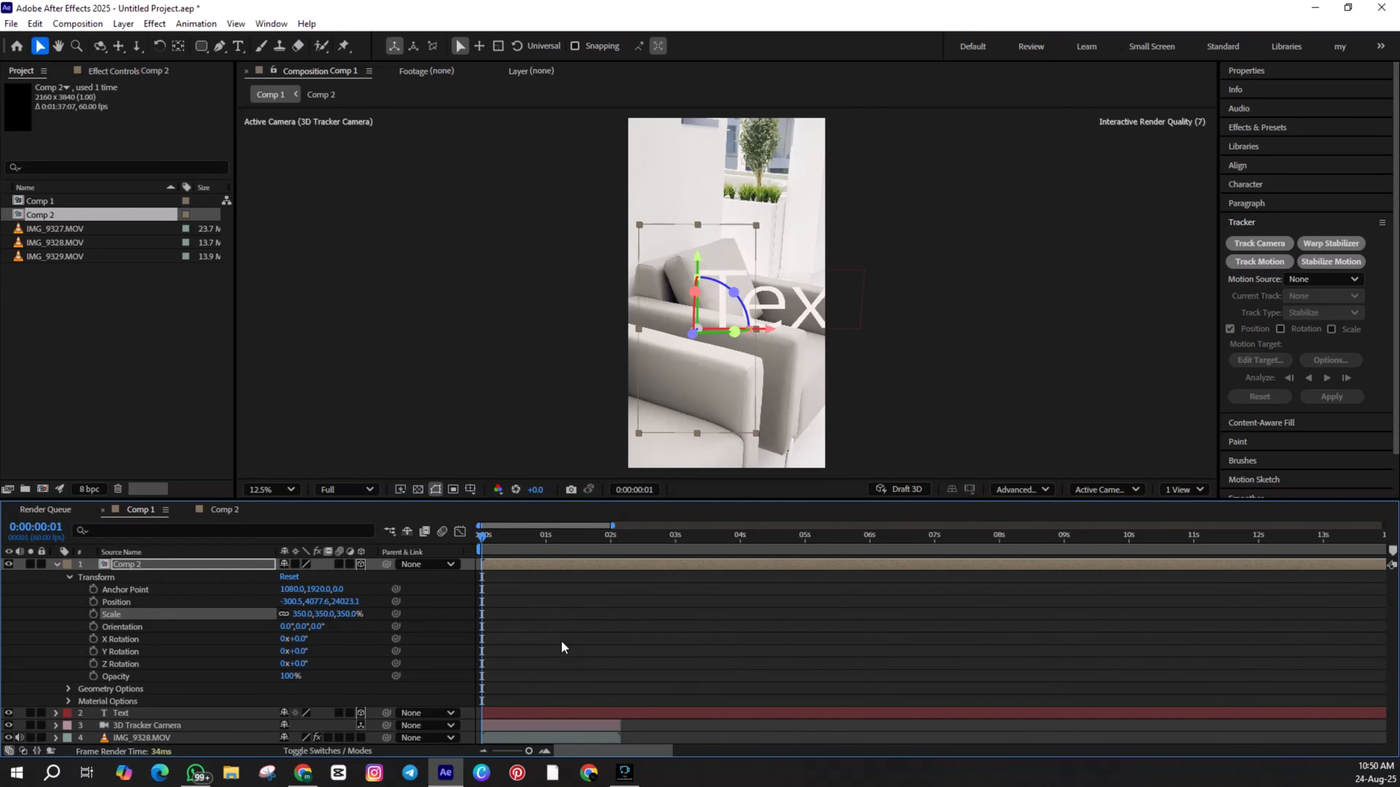
key(space)
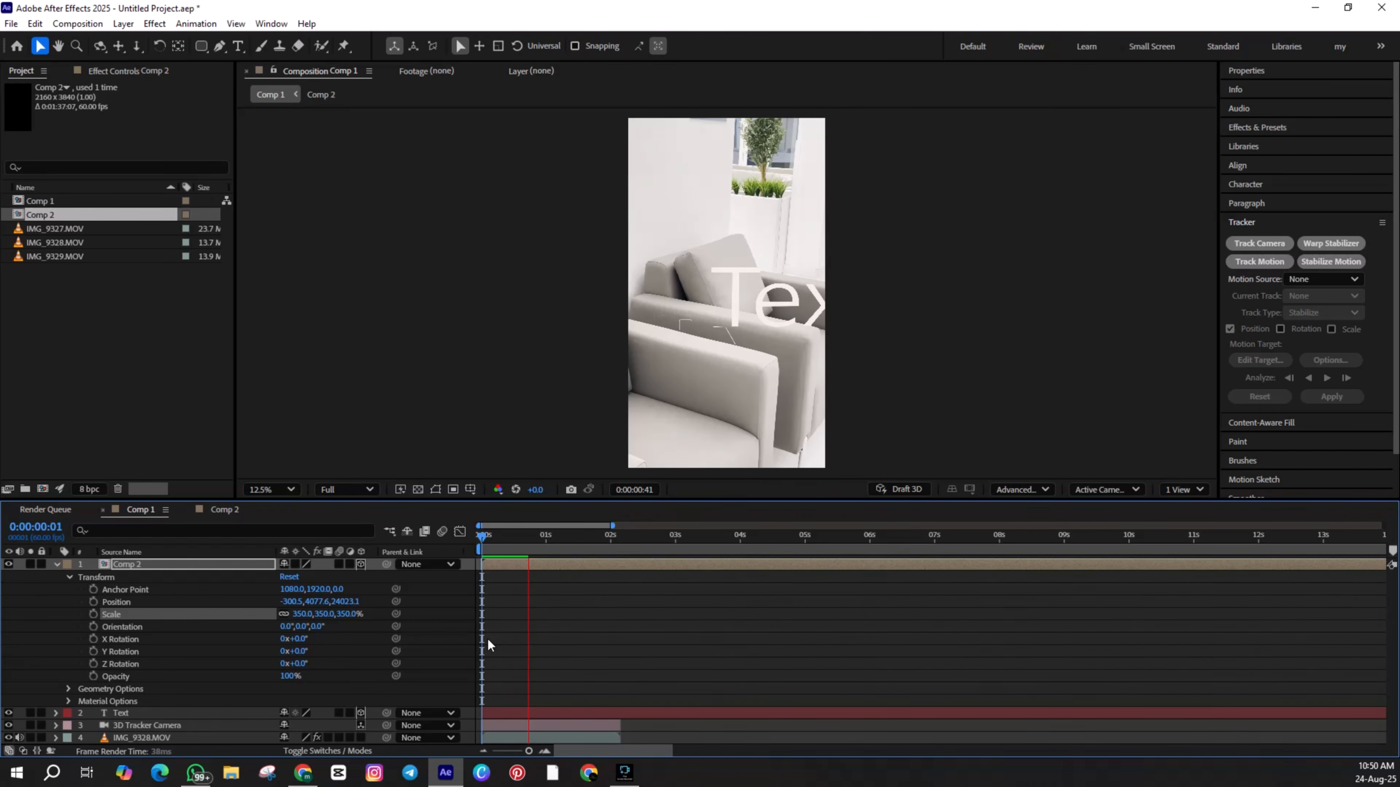
key(ctrl+z)
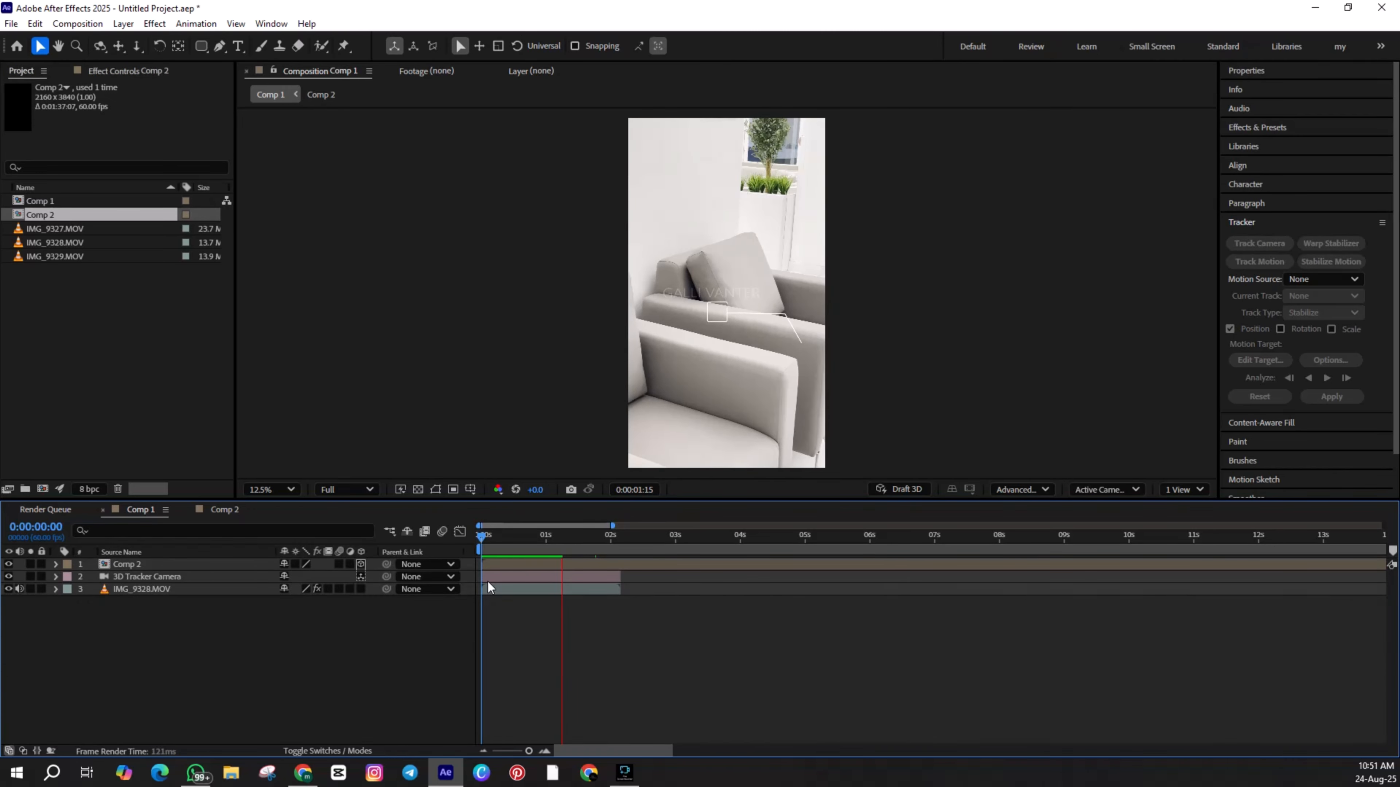
click(572, 539)
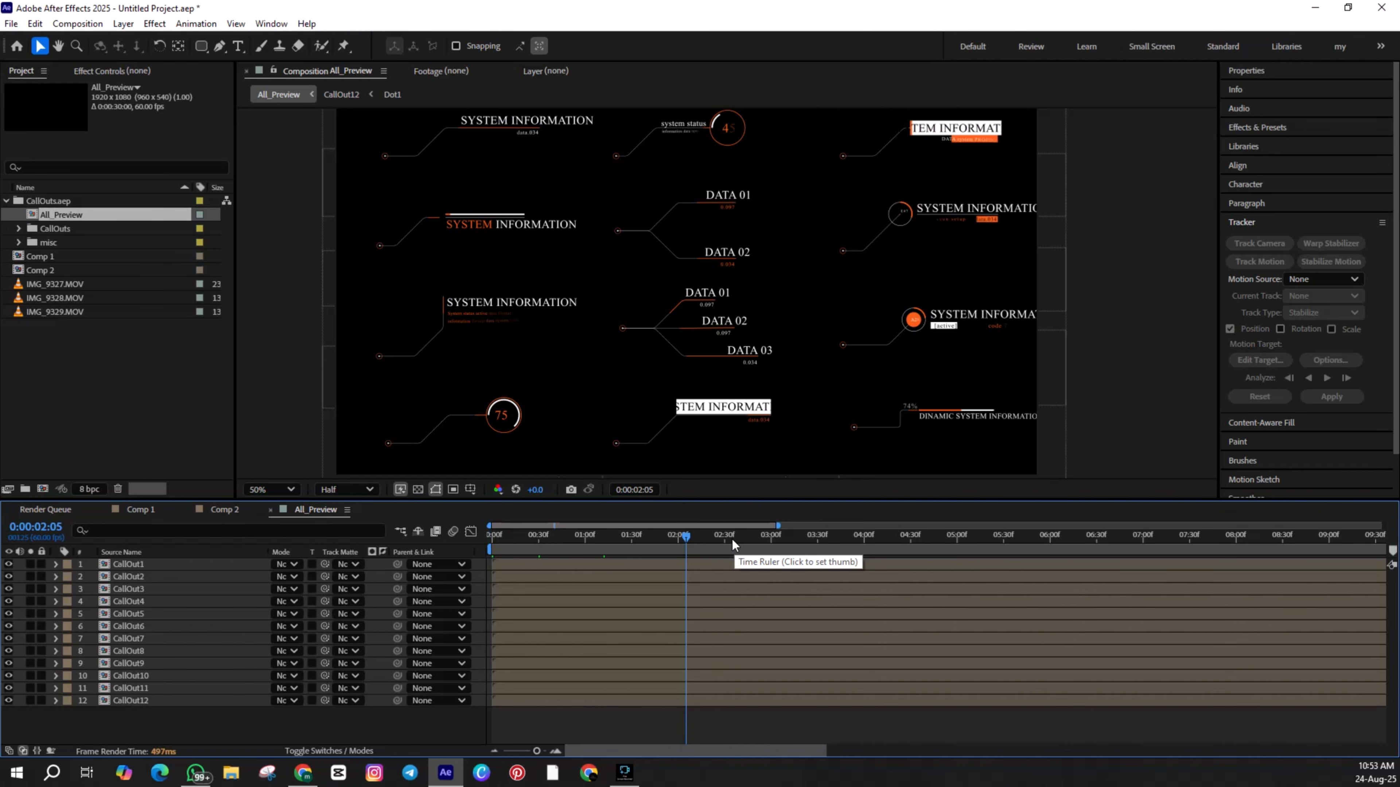
Open CallOut3 from the All_Preview composition and replace its SYSTEM INFORMATION title with "gallivanter"
click(467, 334)
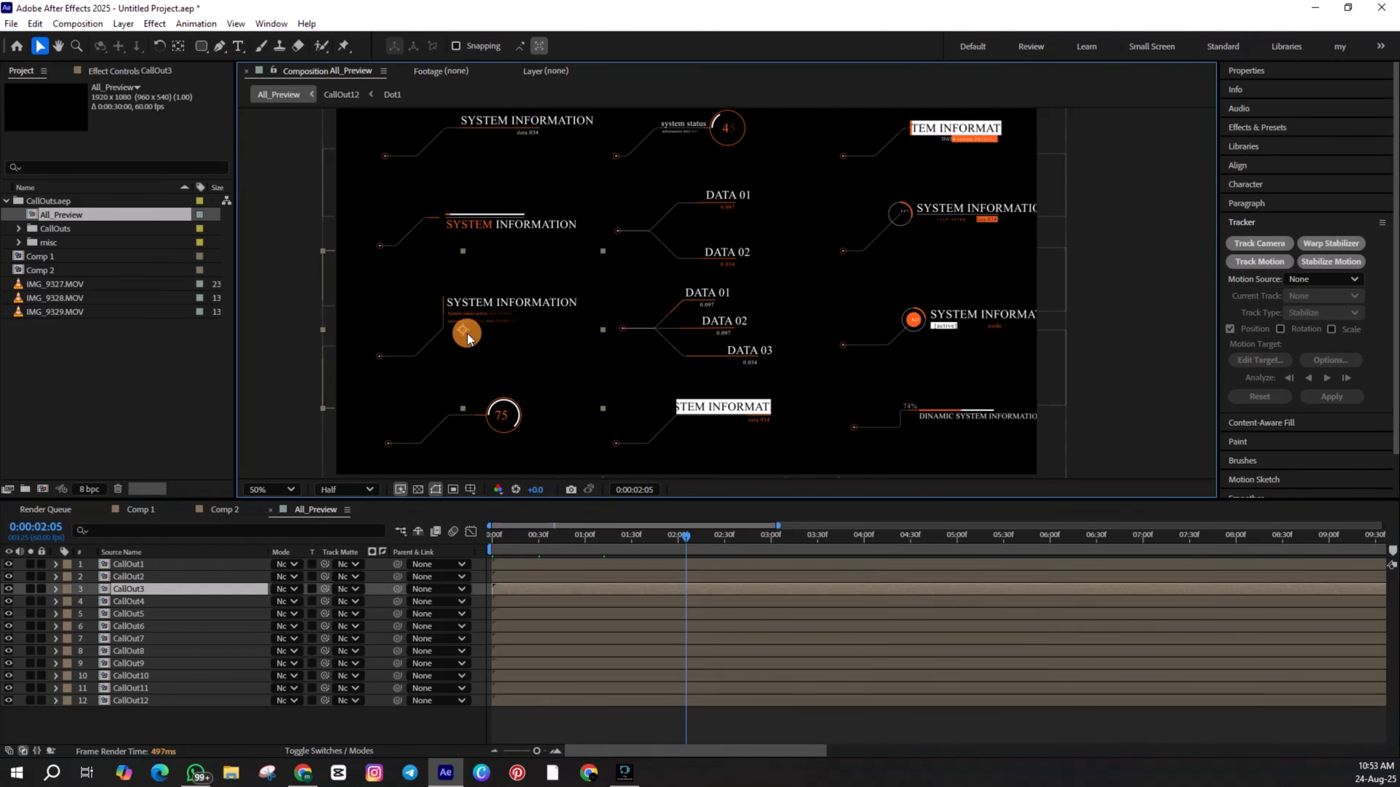
double_click(467, 333)
double_click(778, 265)
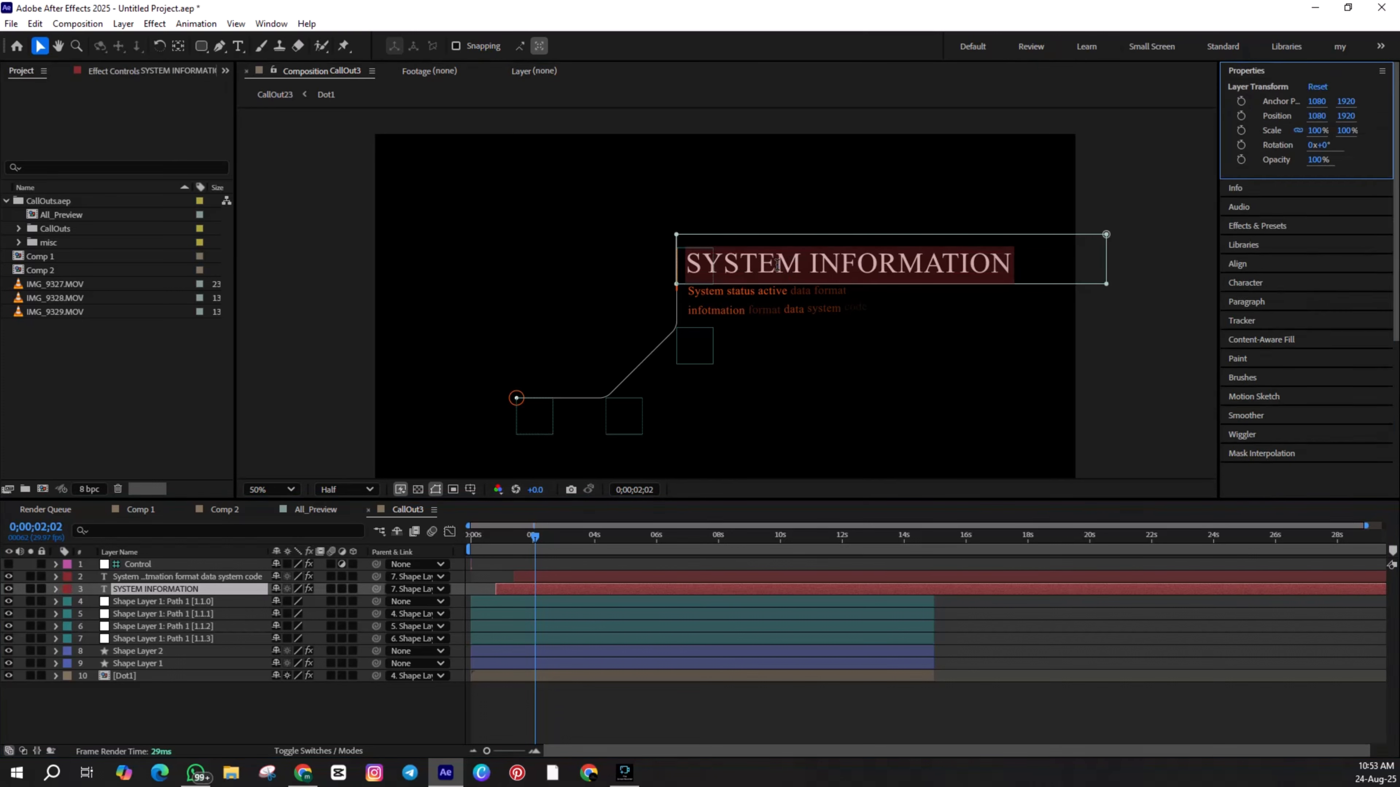
text(gall)
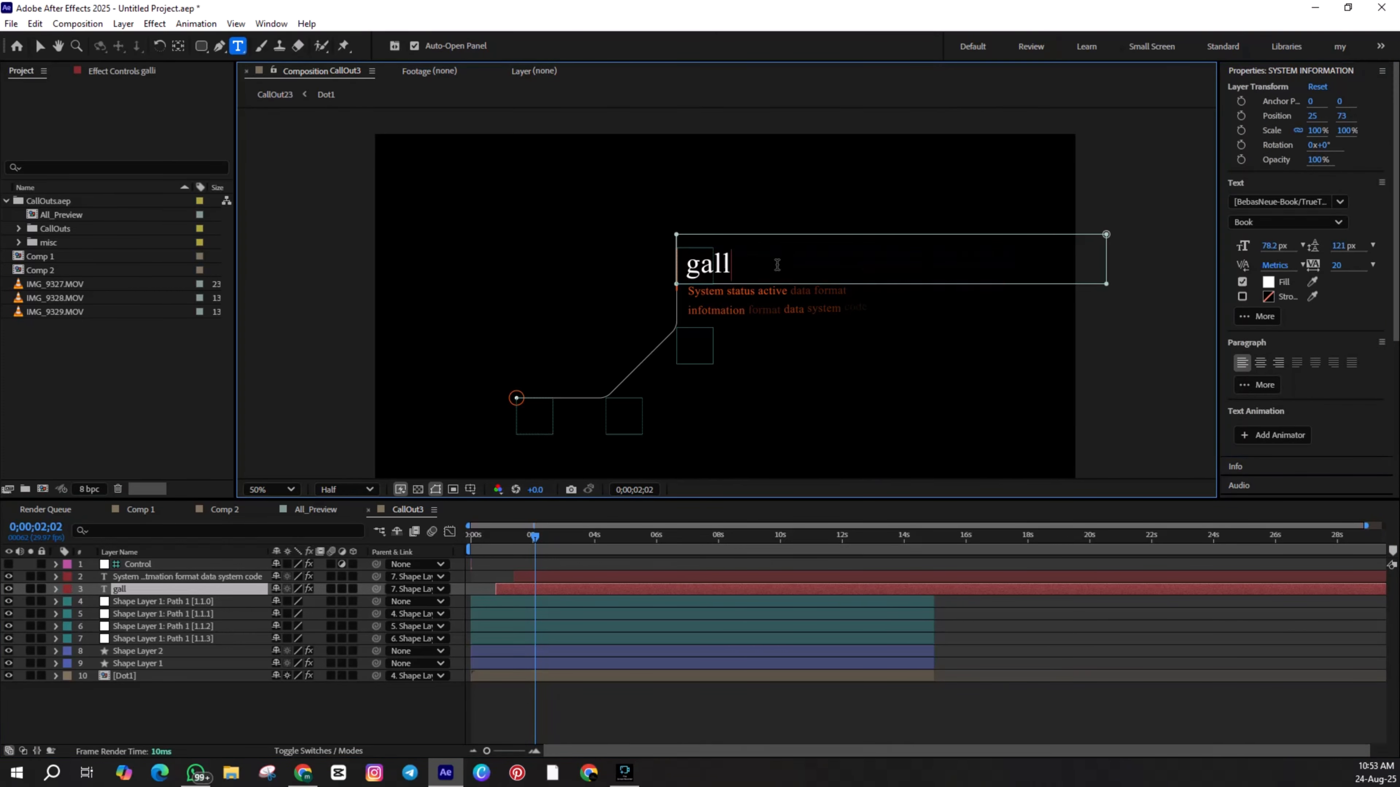
text(ivanter)
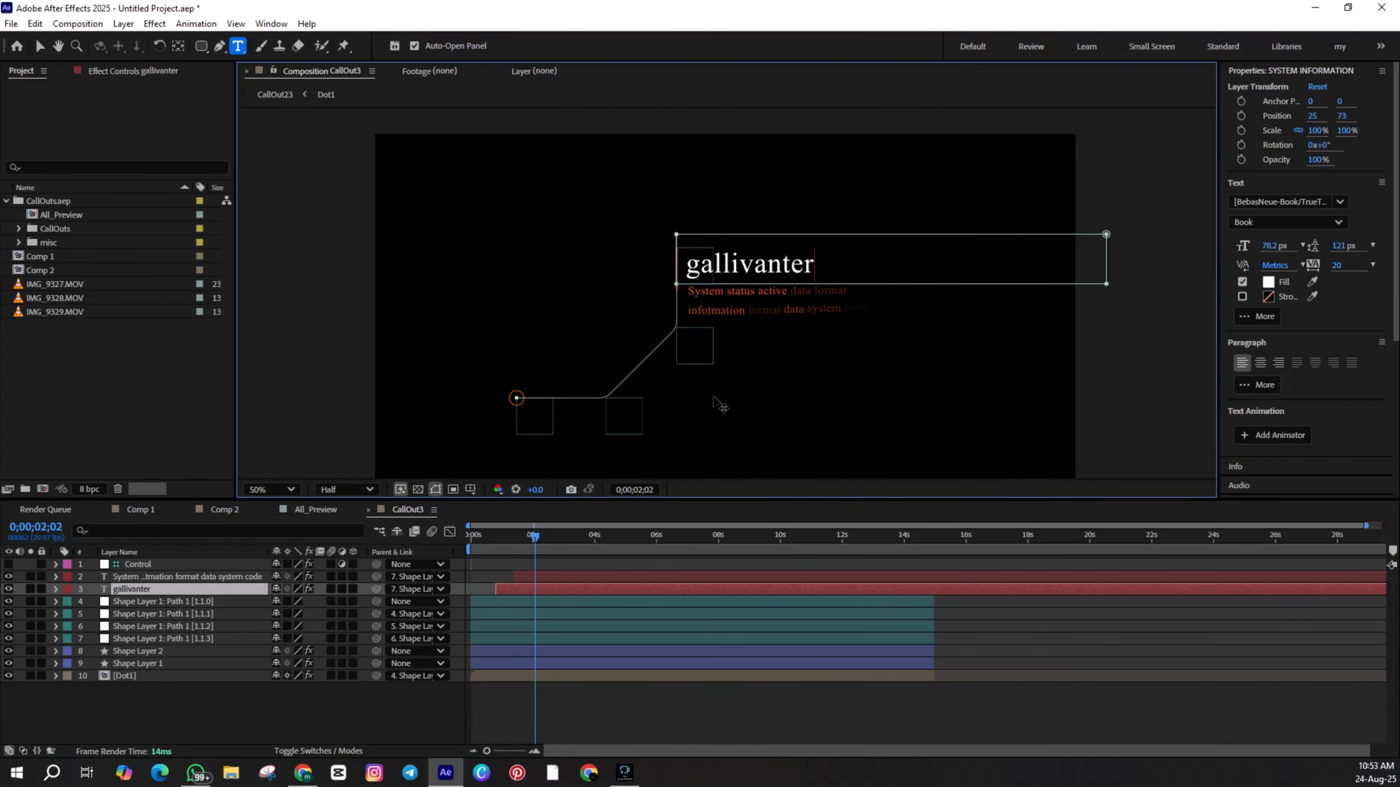
Replace the orange description text below the title with "after eff"
click(628, 572)
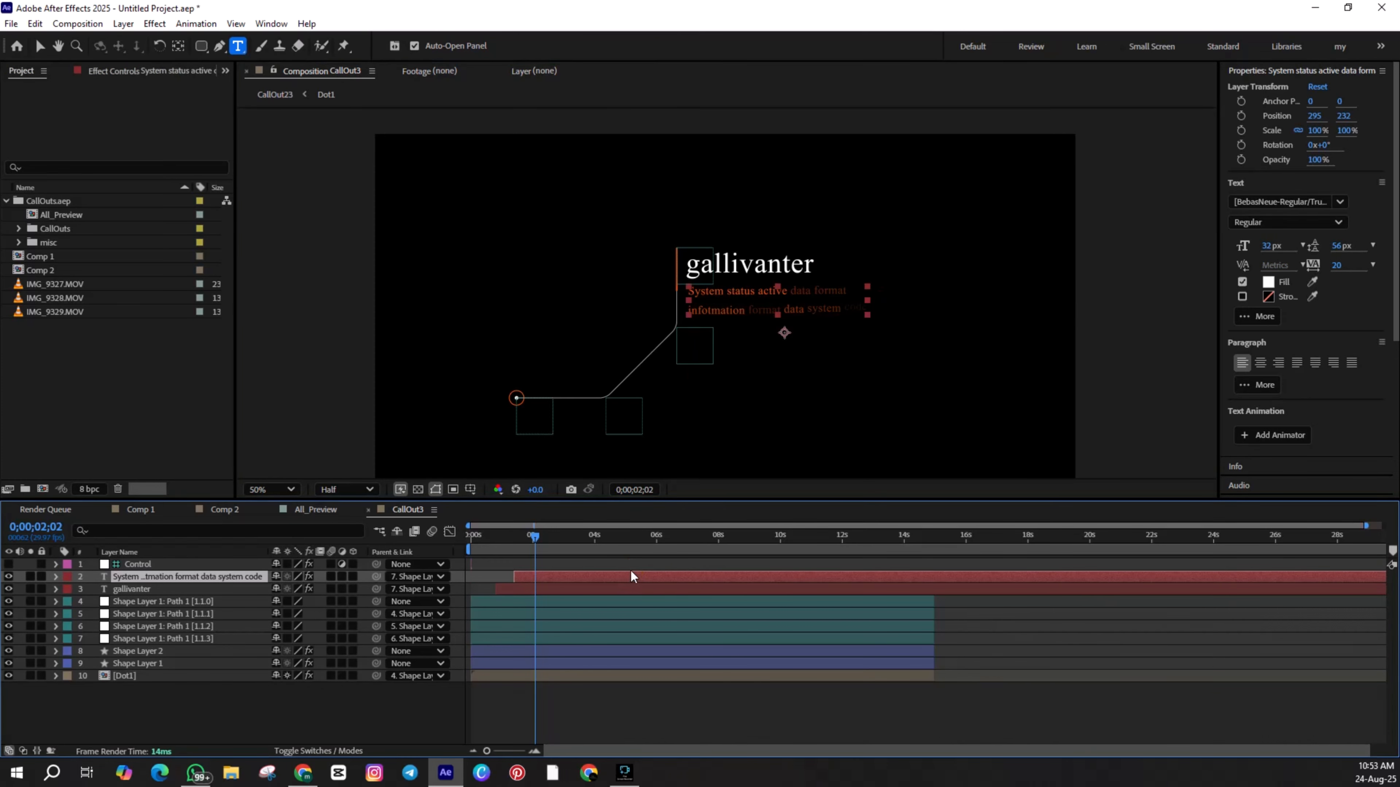
click(631, 569)
double_click(629, 575)
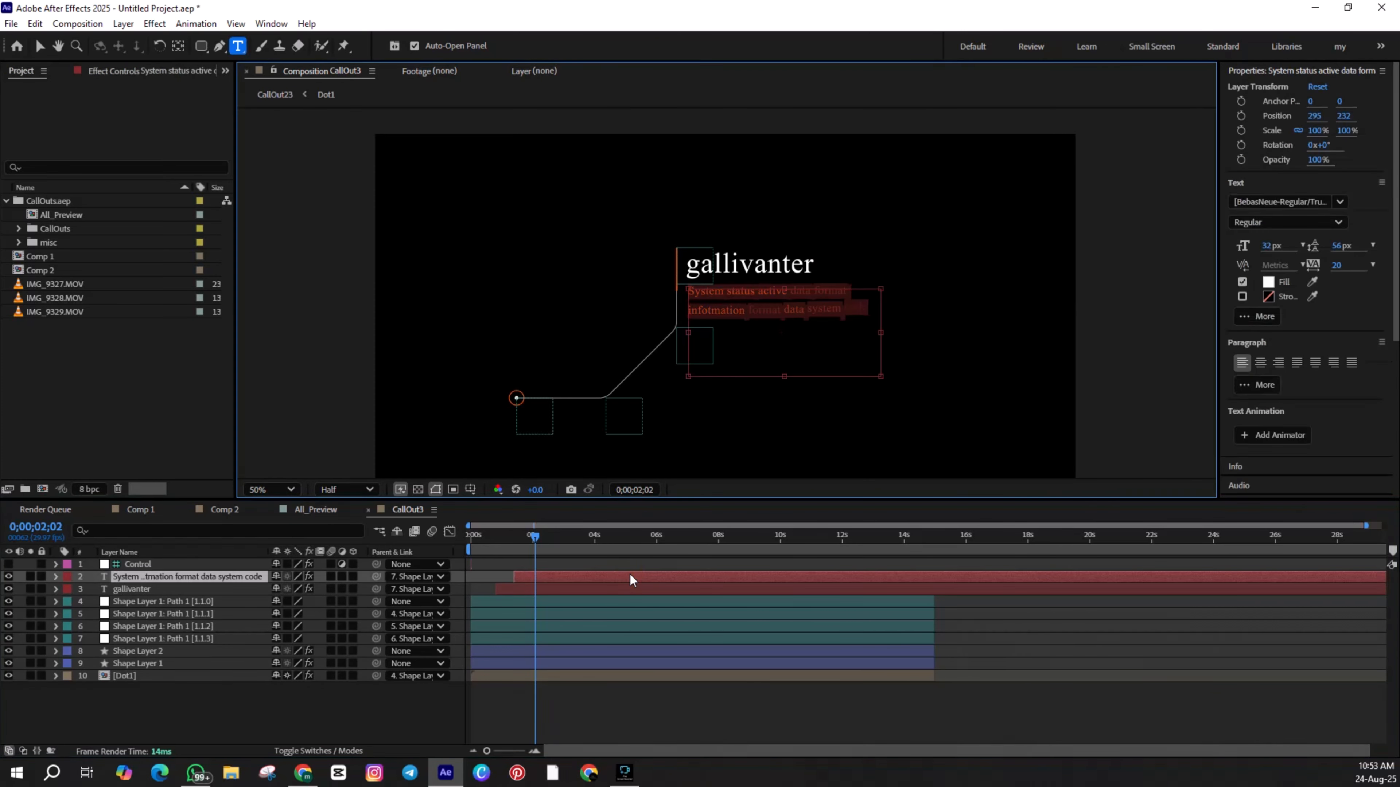
text(after eff)
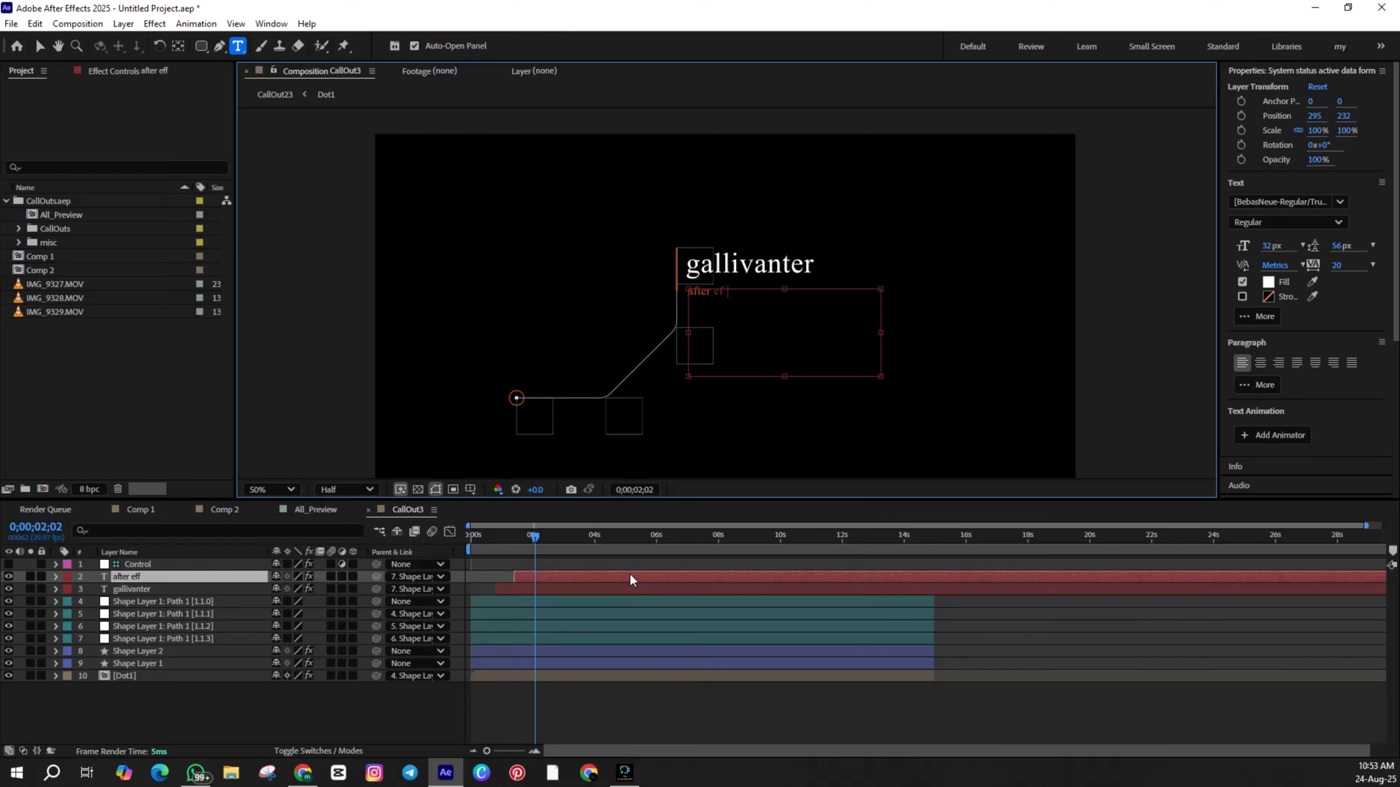